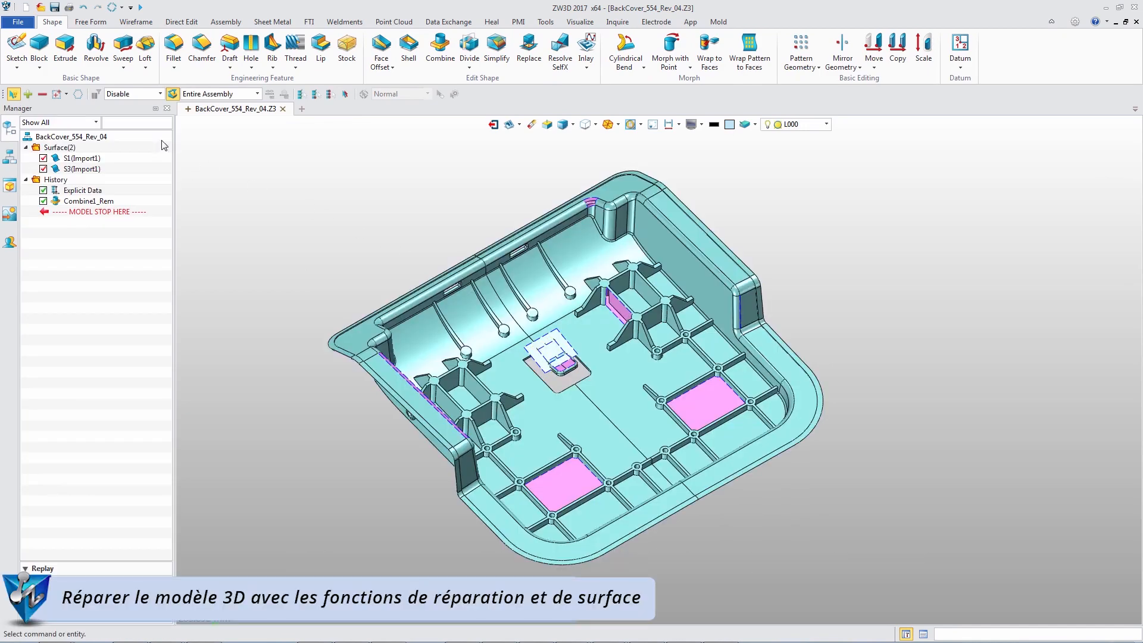
Step: Create a ruled face between two opposite edges of the opening in the rib bracket's side wall
{"action": "left_click", "coordinate": [91, 21]}
{"action": "left_click", "coordinate": [41, 48]}
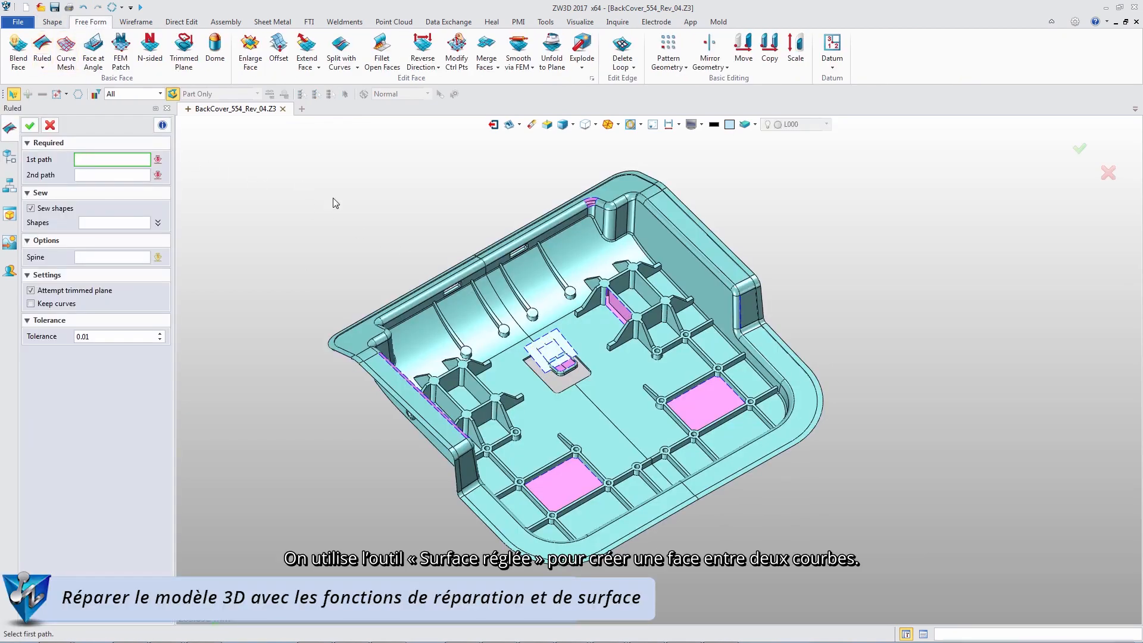
{"action": "left_click", "coordinate": [617, 309]}
{"action": "left_click", "coordinate": [615, 320]}
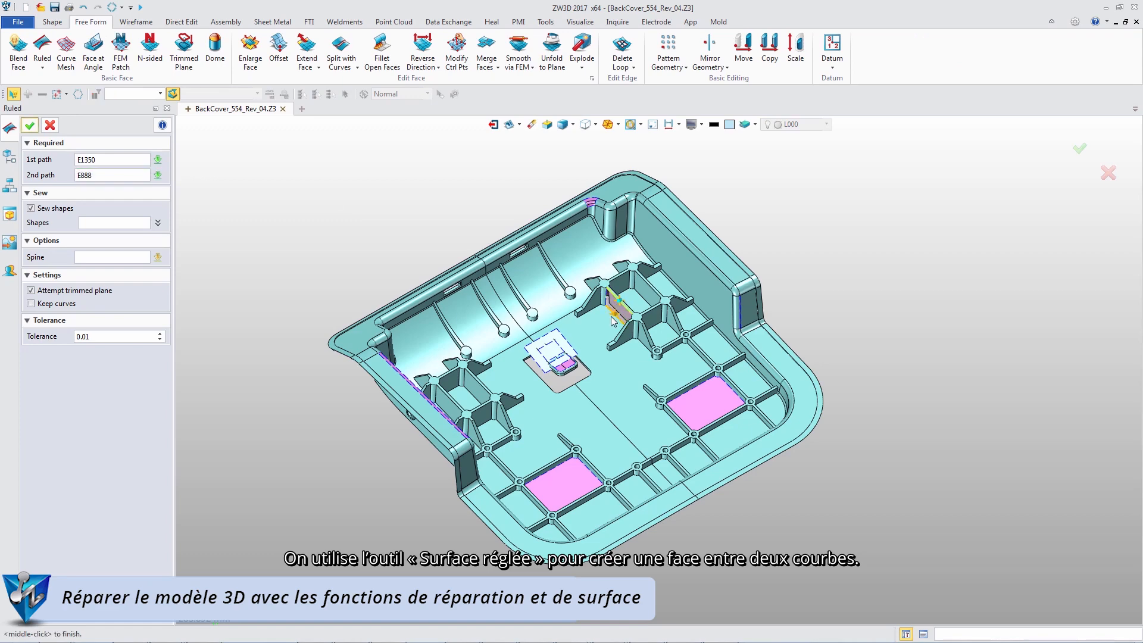
{"action": "middle_click", "coordinate": [614, 321]}
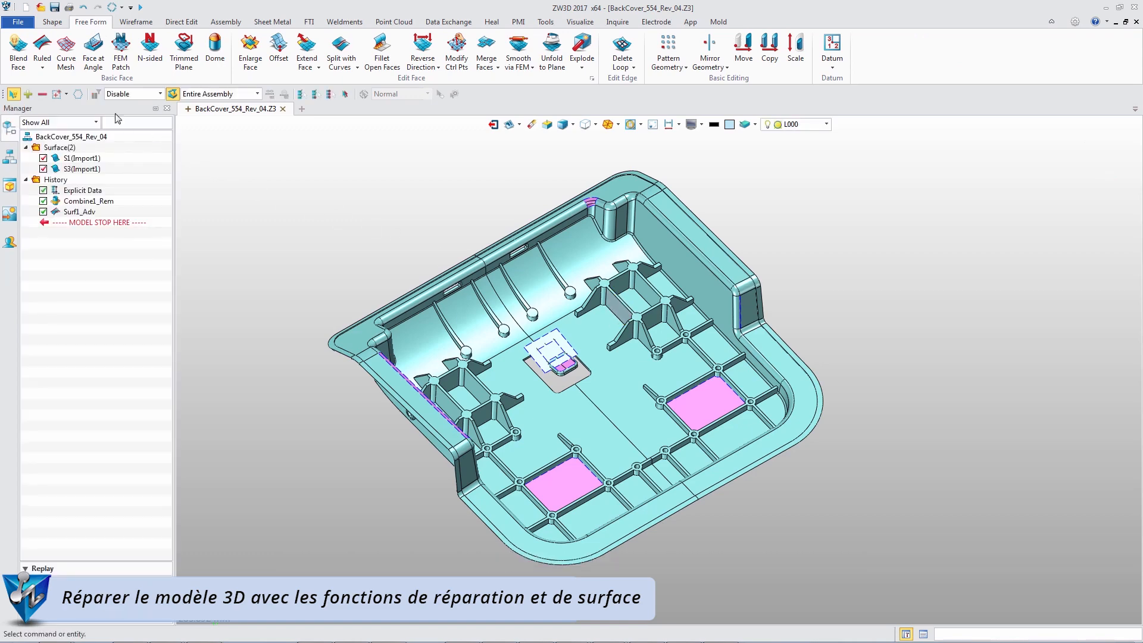
Step: Close the four-sided gap in the rounded rim with a Curve Mesh surface, using two U and two V boundary edges
{"action": "left_click", "coordinate": [66, 49]}
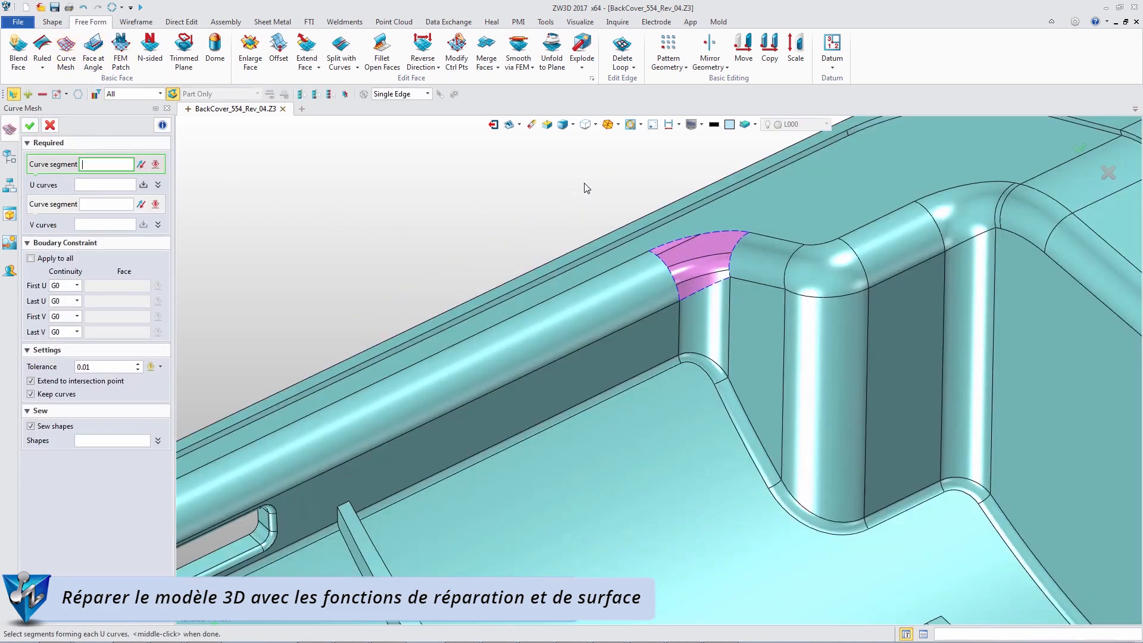
{"action": "left_click", "coordinate": [680, 244]}
{"action": "middle_click", "coordinate": [691, 309]}
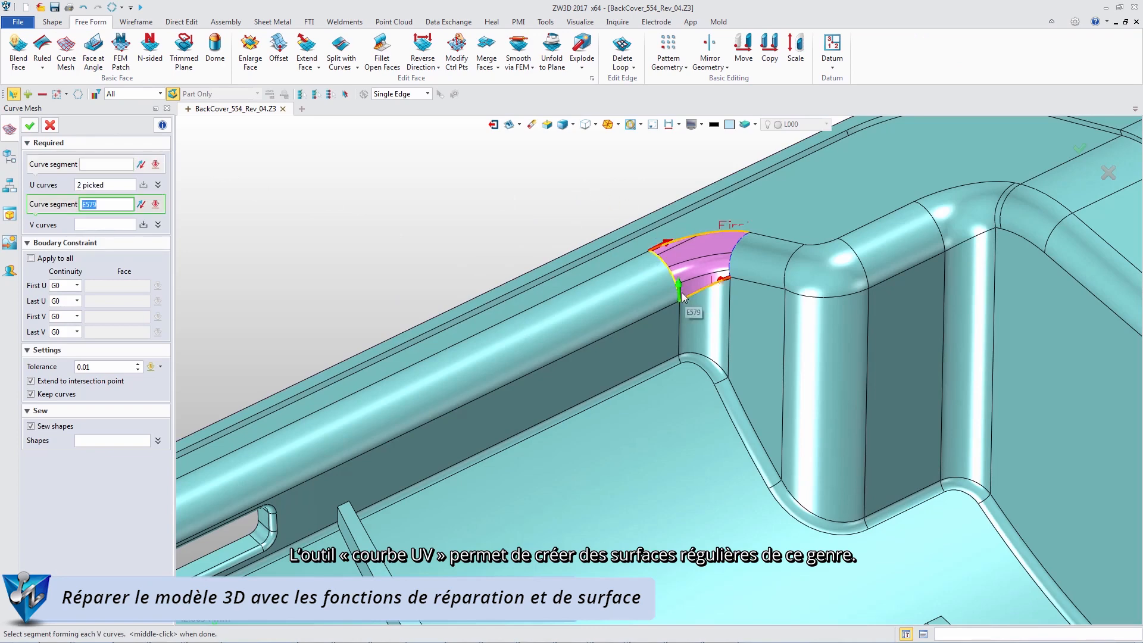
{"action": "left_click", "coordinate": [673, 278]}
{"action": "middle_click", "coordinate": [692, 310]}
{"action": "left_click", "coordinate": [731, 260]}
{"action": "left_click", "coordinate": [30, 125]}
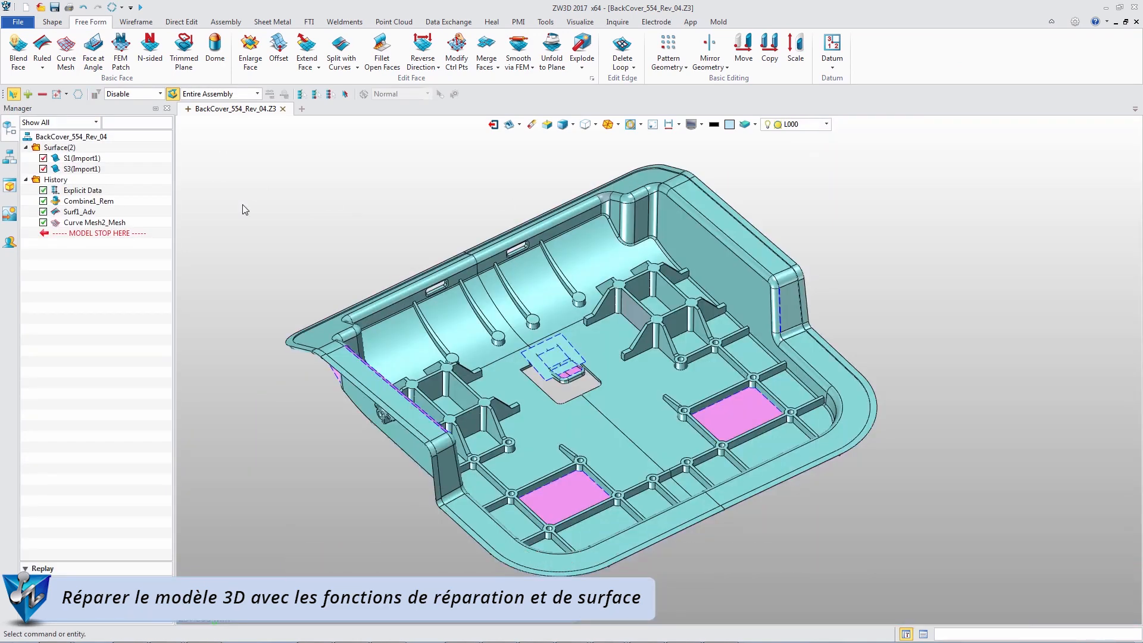
Step: Fill one of the two rectangular floor openings between the ribs with an FEM Patch, picking its connected open edges as boundary
{"action": "left_click", "coordinate": [120, 49]}
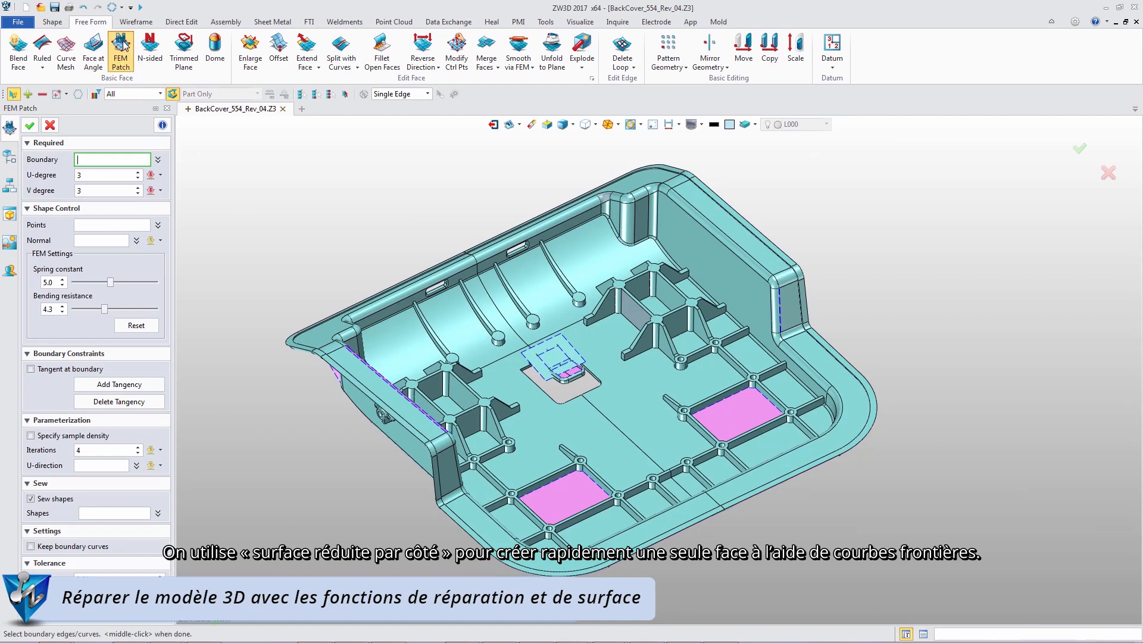
{"action": "right_click", "coordinate": [318, 170]}
{"action": "left_click", "coordinate": [341, 235]}
{"action": "left_click", "coordinate": [713, 408]}
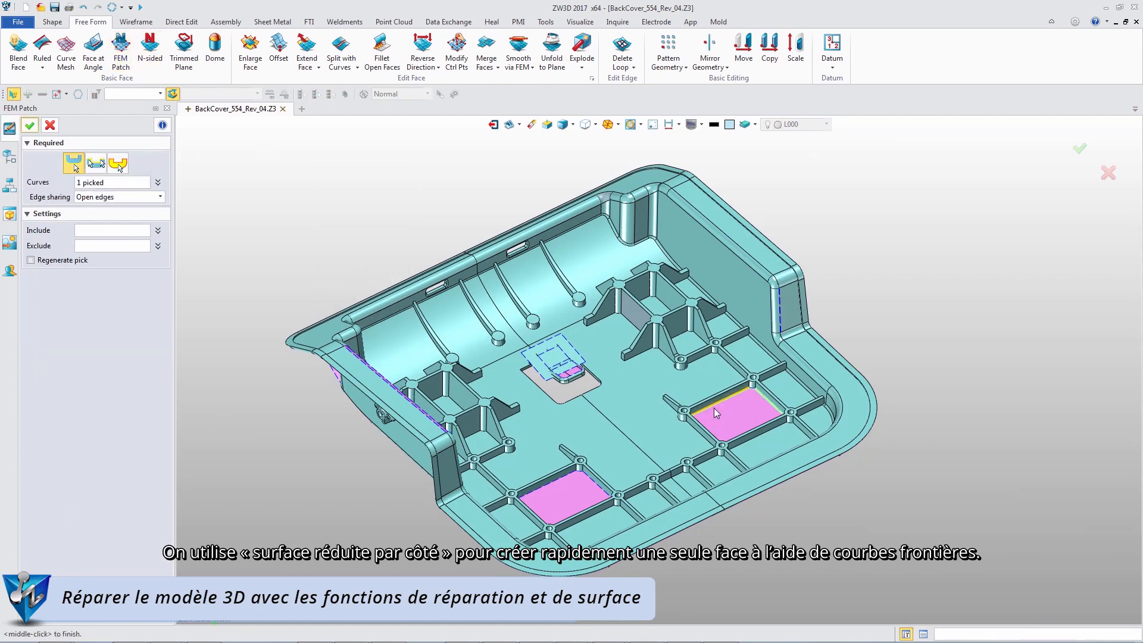
{"action": "middle_click", "coordinate": [713, 408]}
{"action": "left_click", "coordinate": [29, 125]}
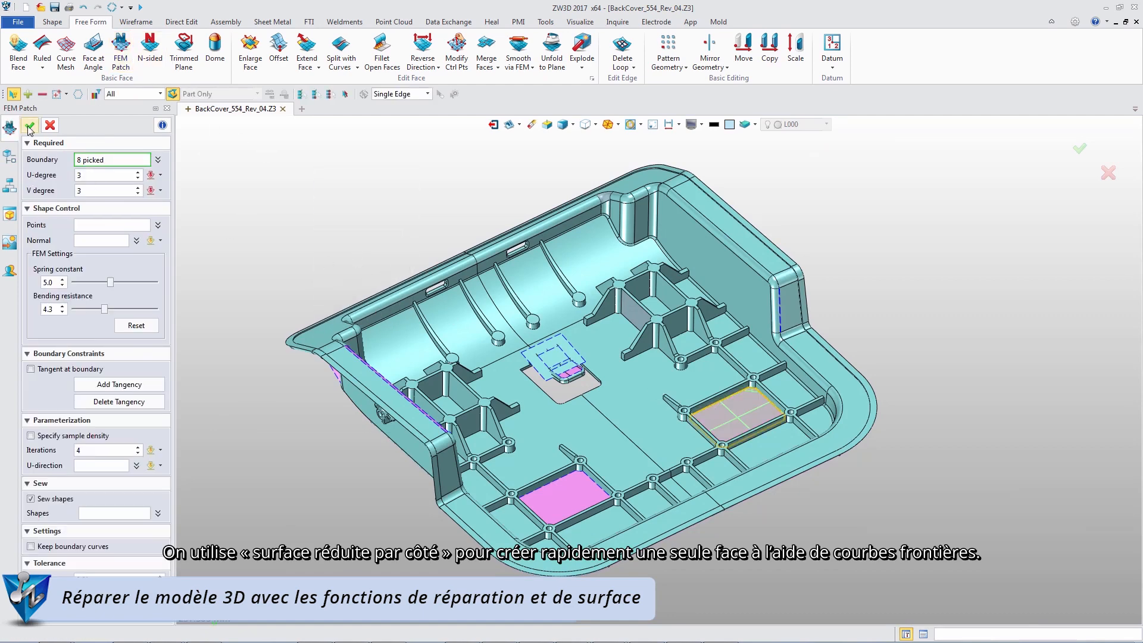
Step: Fill the narrow gap along the vertical open edge of the outer side wall with Fill Gap
{"action": "left_click", "coordinate": [492, 22]}
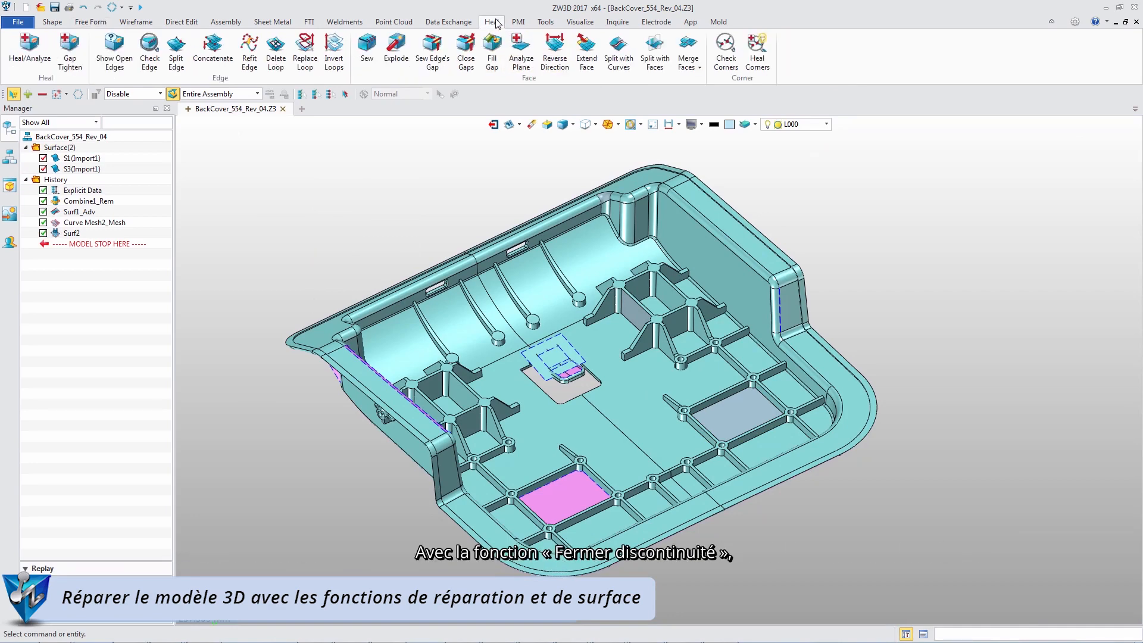
{"action": "left_click", "coordinate": [492, 47]}
{"action": "scroll", "coordinate": [766, 302], "scroll_direction": "up", "scroll_amount": 5}
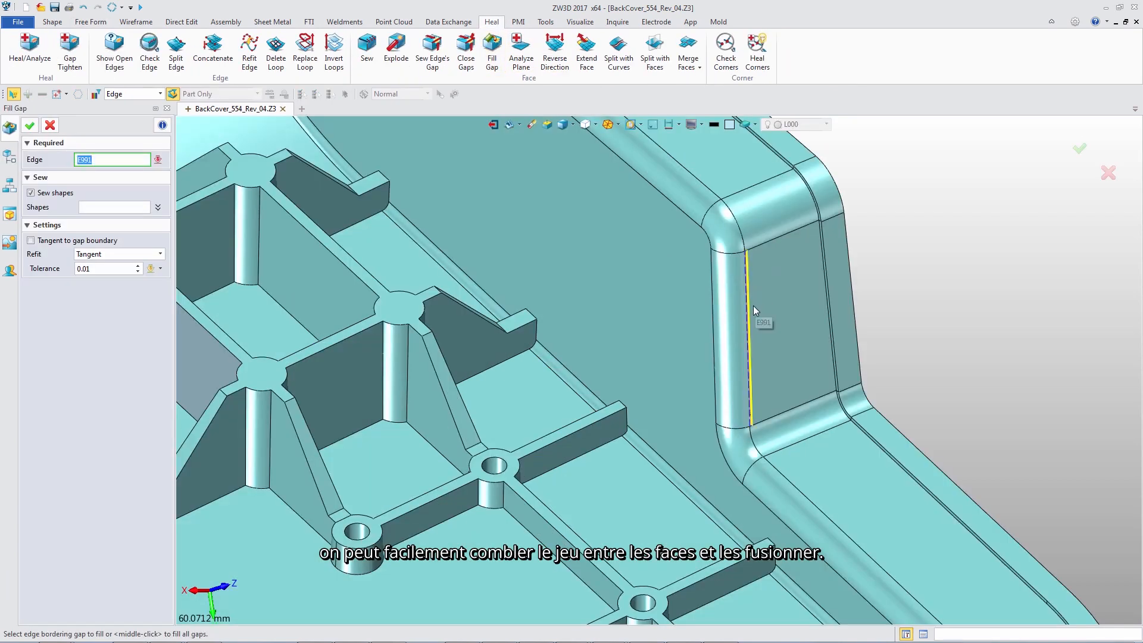
{"action": "left_click", "coordinate": [752, 306]}
{"action": "middle_click", "coordinate": [770, 309]}
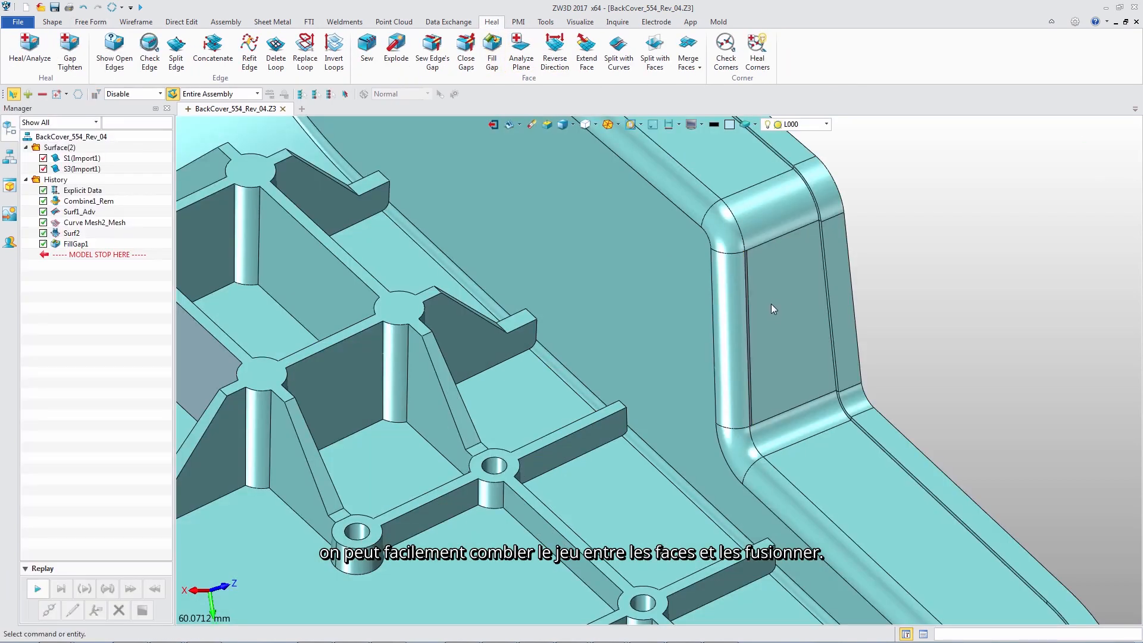
Step: Merge the gap-fill strip on the side wall with the adjoining flat wall face
{"action": "left_click", "coordinate": [688, 48]}
{"action": "left_click", "coordinate": [760, 305]}
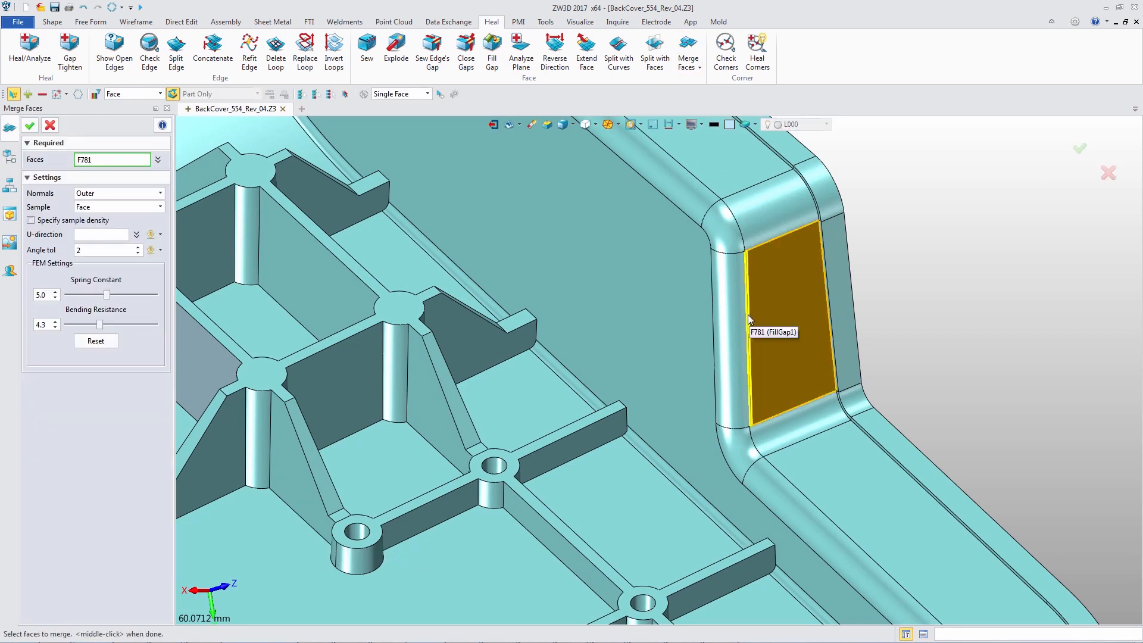
{"action": "left_click", "coordinate": [773, 318]}
{"action": "middle_click", "coordinate": [772, 313]}
{"action": "key", "text": "ctrl+f"}
Step: Create a single-cavity mold project named CoverMold with a shrink factor of 1.005
{"action": "left_click", "coordinate": [718, 22]}
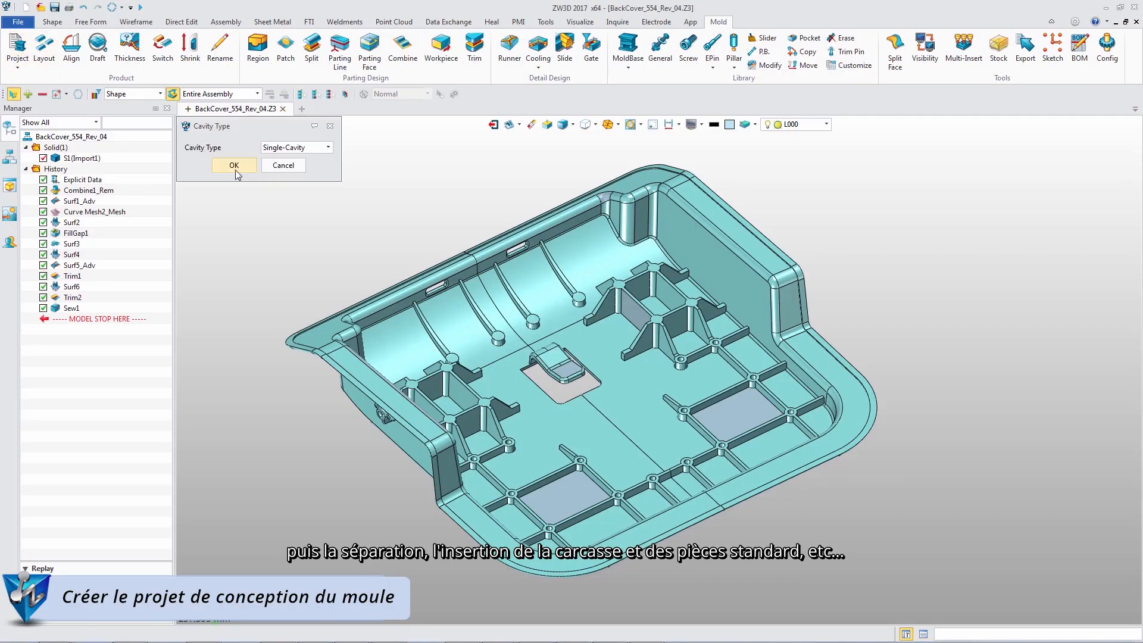
{"action": "left_click", "coordinate": [234, 166]}
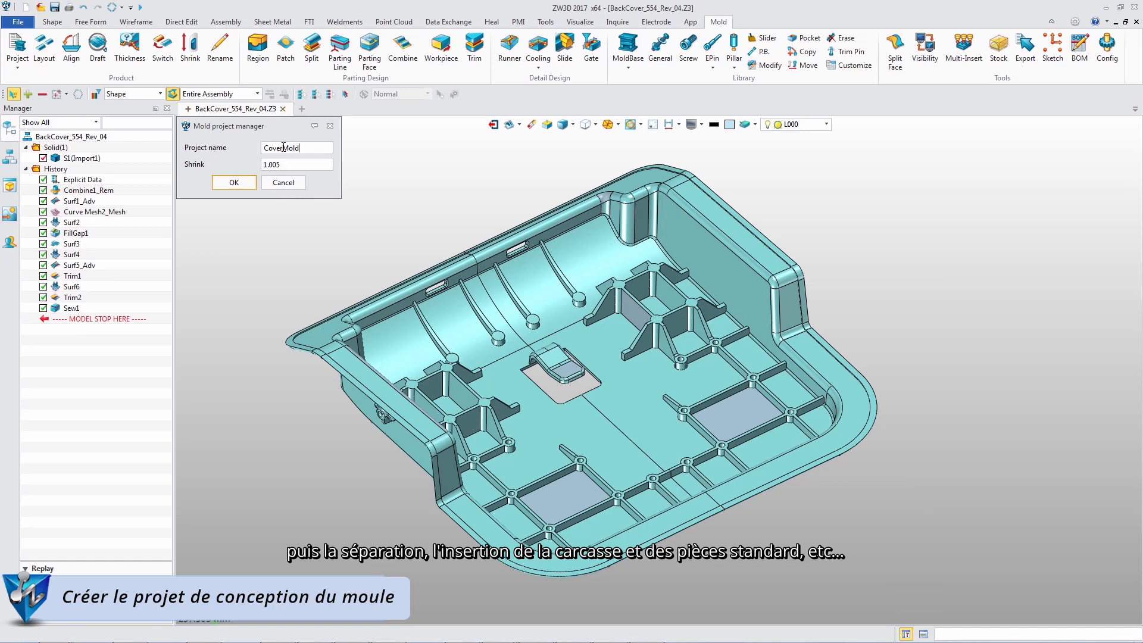
{"action": "left_click", "coordinate": [234, 182]}
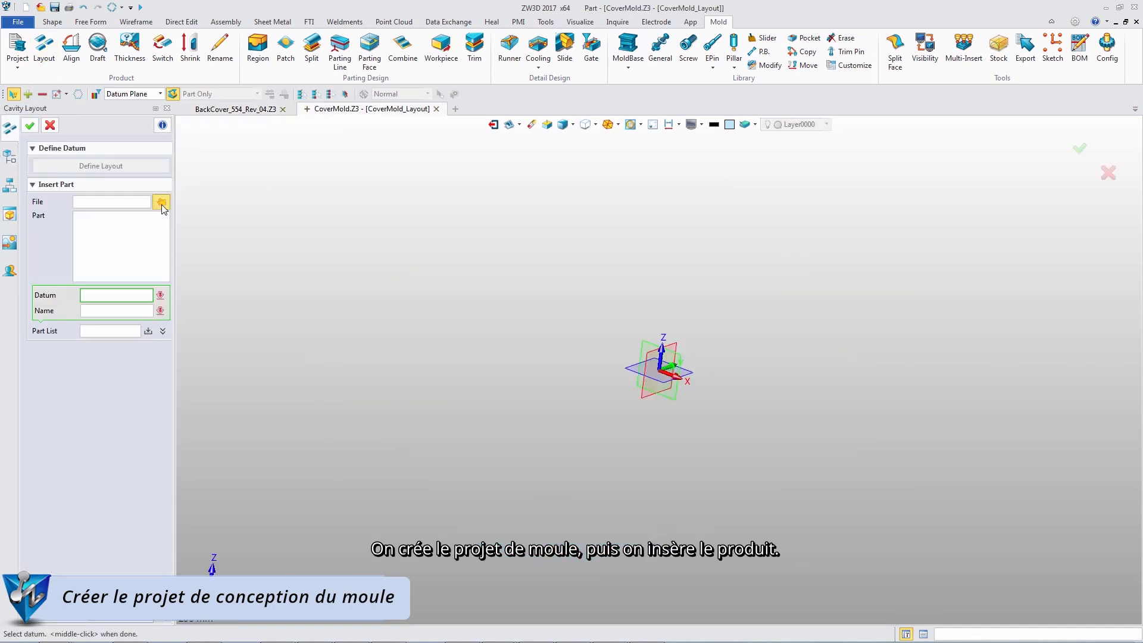
Step: Insert the part BackCover_554_Rev_04 into the cavity layout on the XY datum
{"action": "left_click", "coordinate": [161, 203]}
{"action": "left_click", "coordinate": [665, 395]}
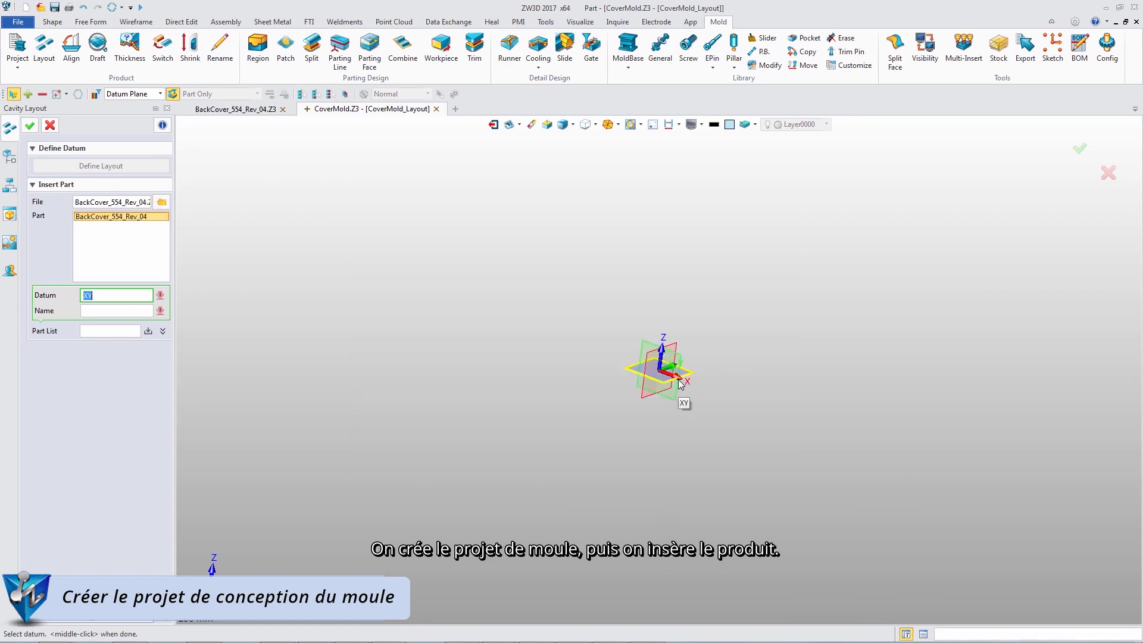
{"action": "middle_click", "coordinate": [355, 298]}
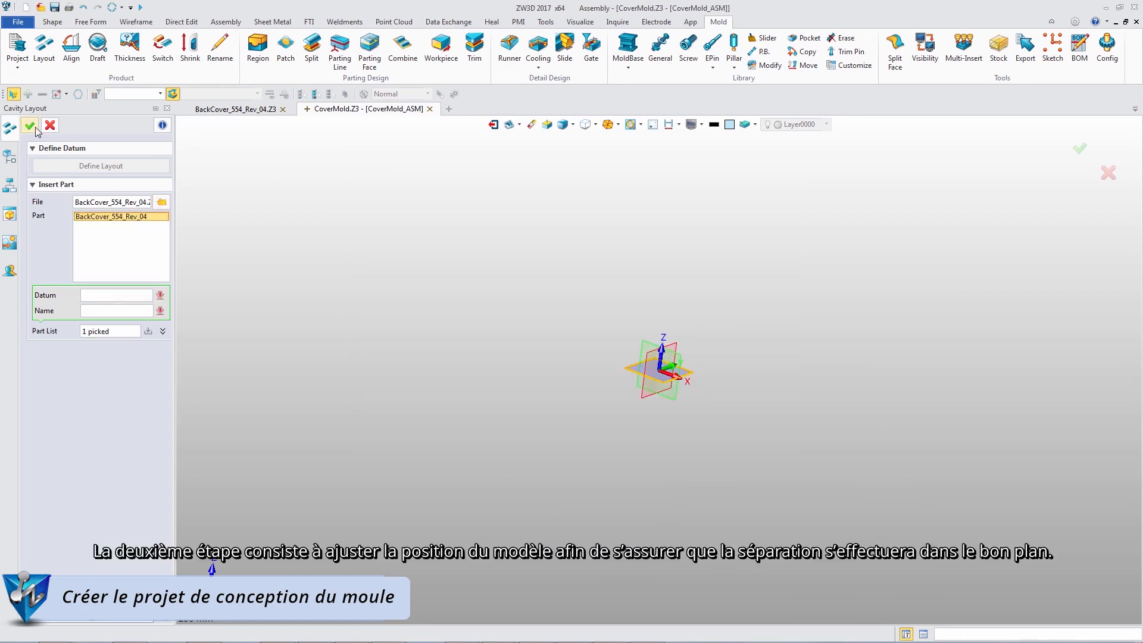
Step: Align the cover at its product center, taking the parting direction from the normal of the large flat floor face
{"action": "left_click", "coordinate": [72, 50]}
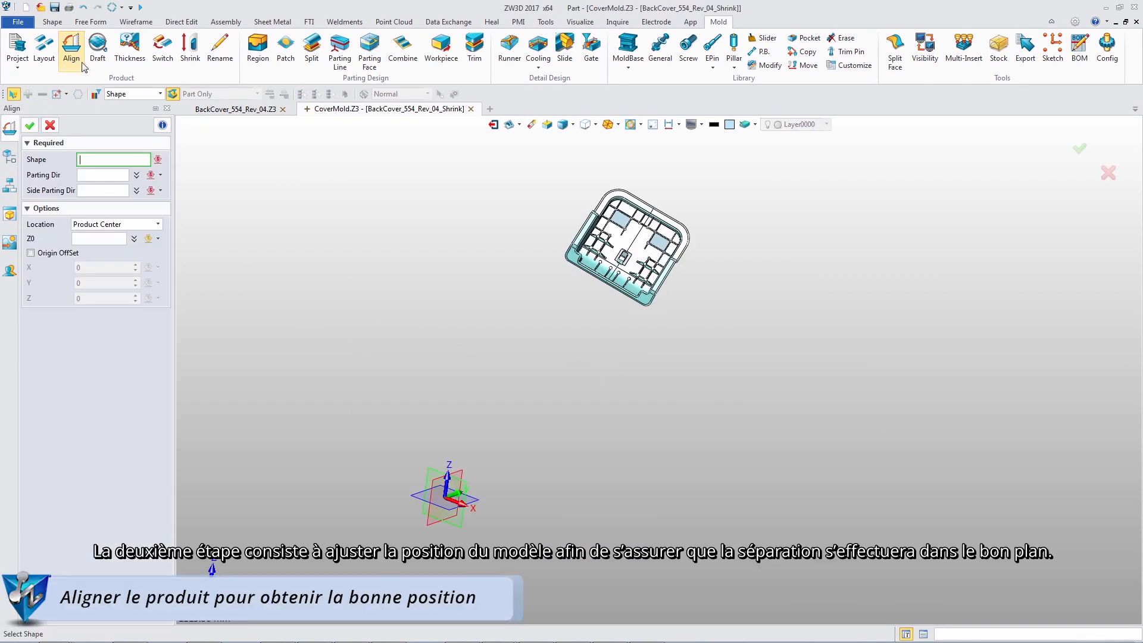
{"action": "left_click", "coordinate": [641, 309]}
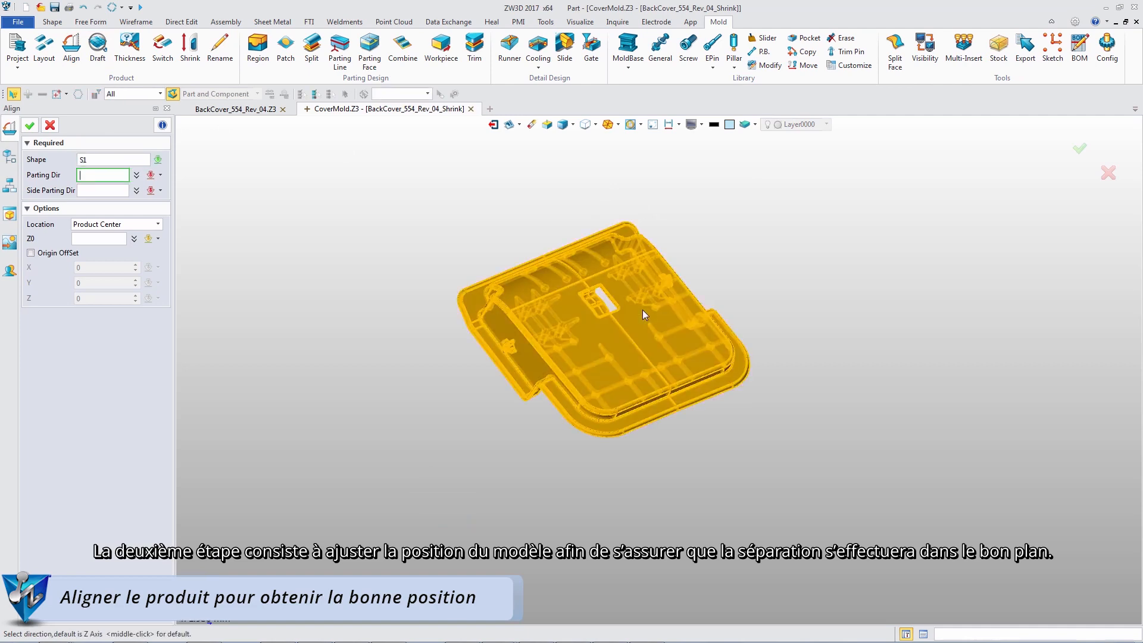
{"action": "right_click", "coordinate": [659, 232]}
{"action": "left_click", "coordinate": [699, 396]}
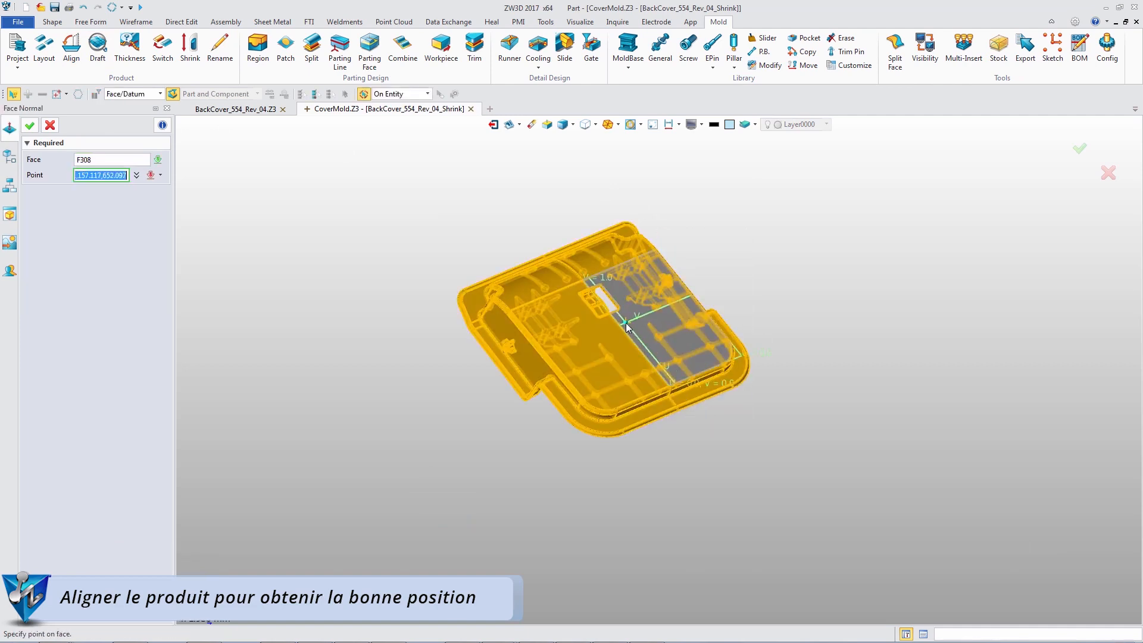
{"action": "left_click", "coordinate": [625, 323]}
{"action": "middle_click", "coordinate": [625, 323]}
{"action": "middle_click", "coordinate": [625, 322]}
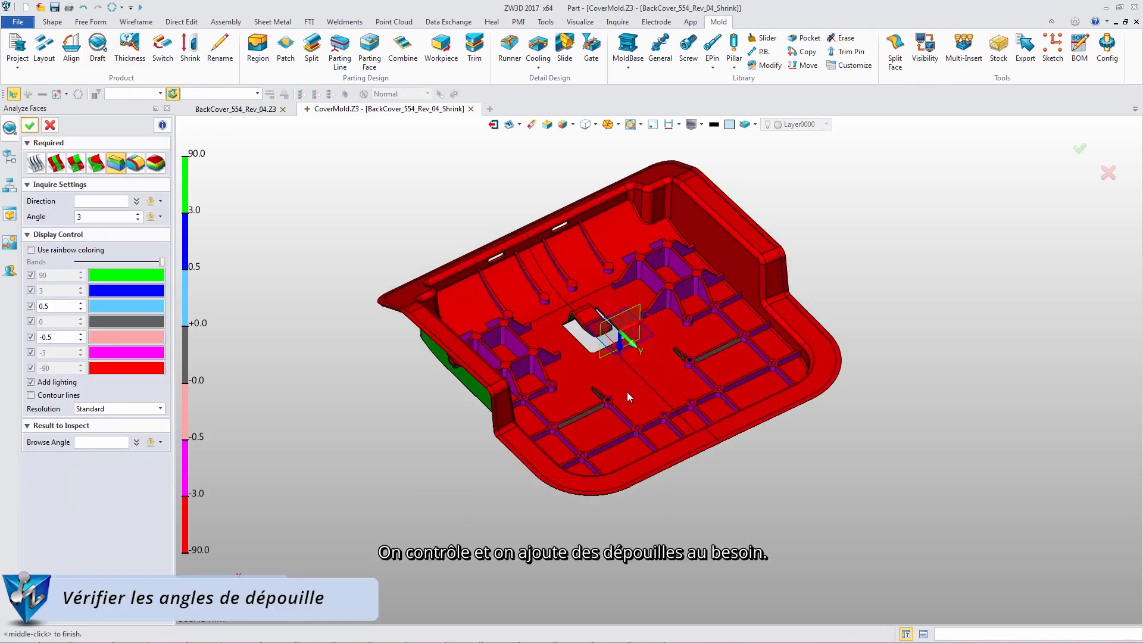
Step: Inspect the floor ribs in the 3° draft analysis and add draft from the top edge of the undrafted rib
{"action": "scroll", "coordinate": [627, 392], "scroll_direction": "up", "scroll_amount": 3}
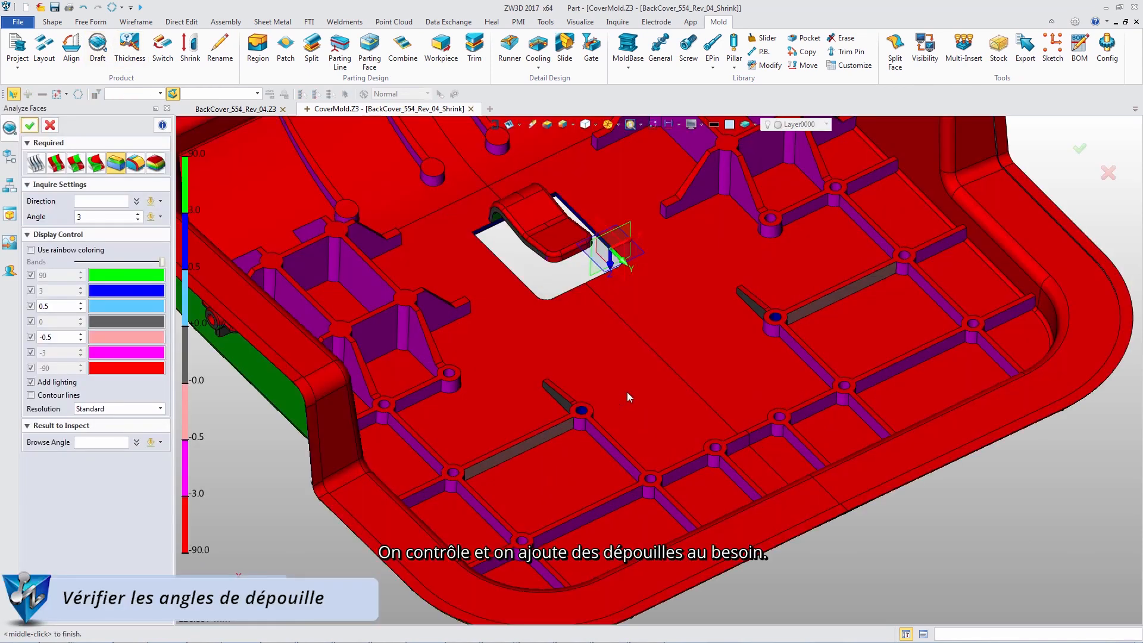
{"action": "middle_click", "coordinate": [527, 451]}
{"action": "right_click", "coordinate": [516, 446]}
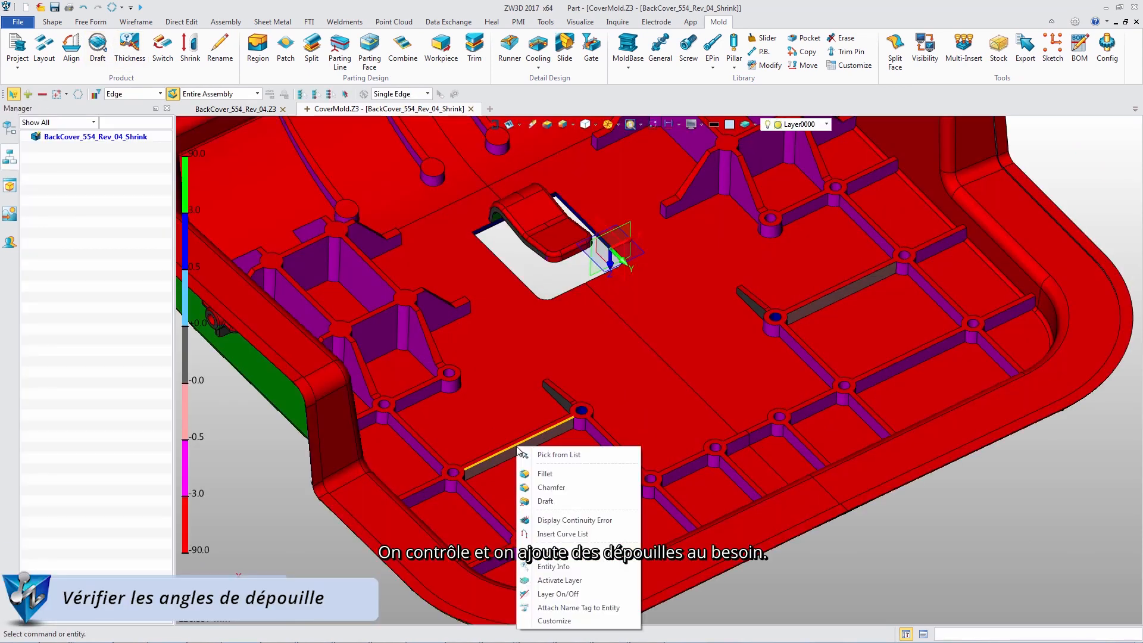
{"action": "left_click", "coordinate": [562, 500]}
{"action": "middle_click", "coordinate": [560, 504]}
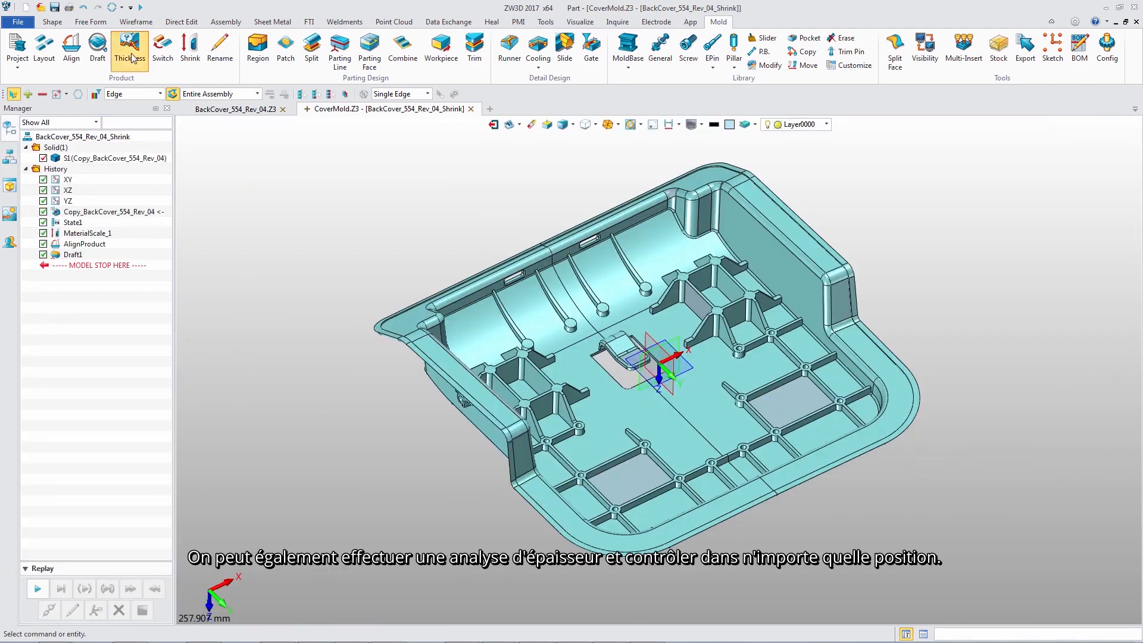
Step: Run a thickness analysis of the cover with Accuracy priority and probe the wall thickness on the model
{"action": "left_click", "coordinate": [130, 45]}
{"action": "left_click", "coordinate": [139, 180]}
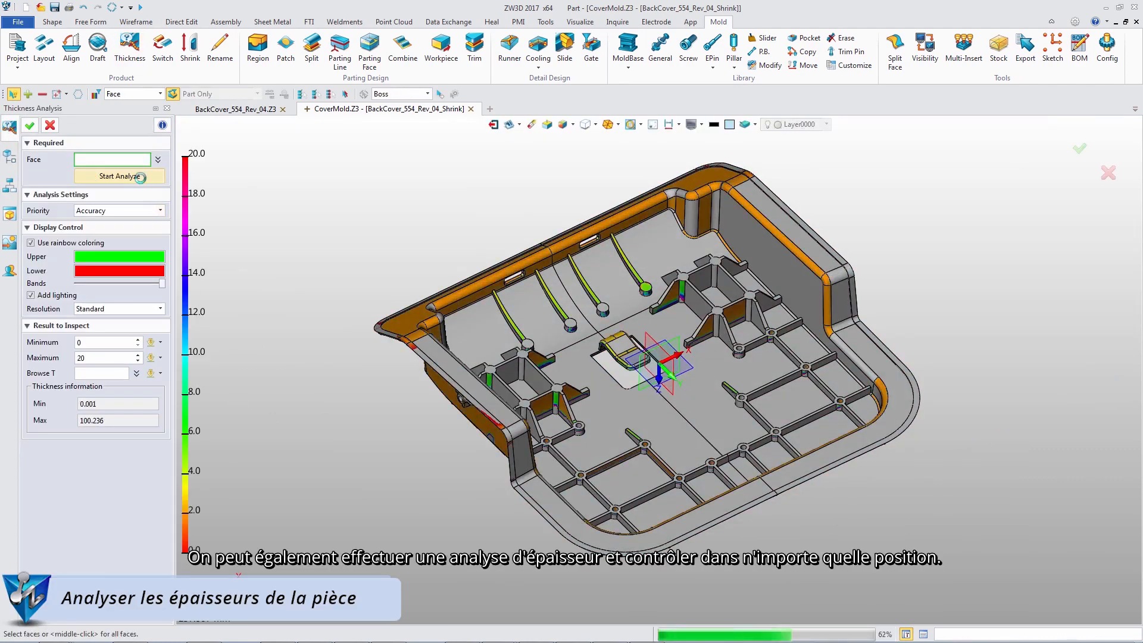
{"action": "left_click", "coordinate": [116, 374]}
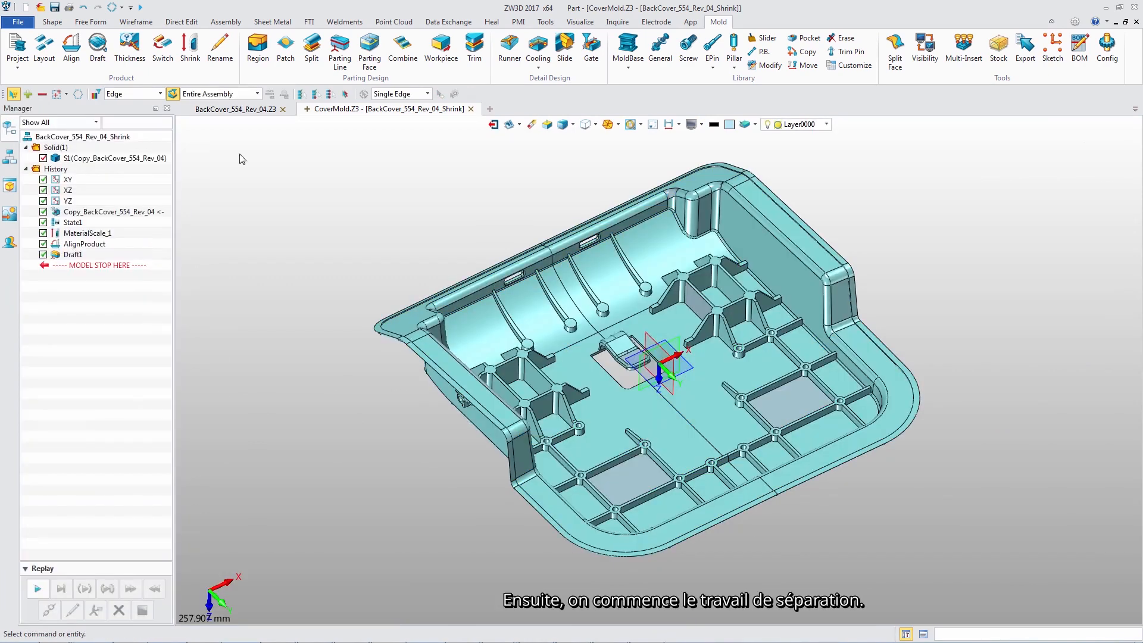
Step: Start the core/cavity region definition for the cover solid with 0,0,1 as the extraction direction
{"action": "left_click", "coordinate": [257, 47]}
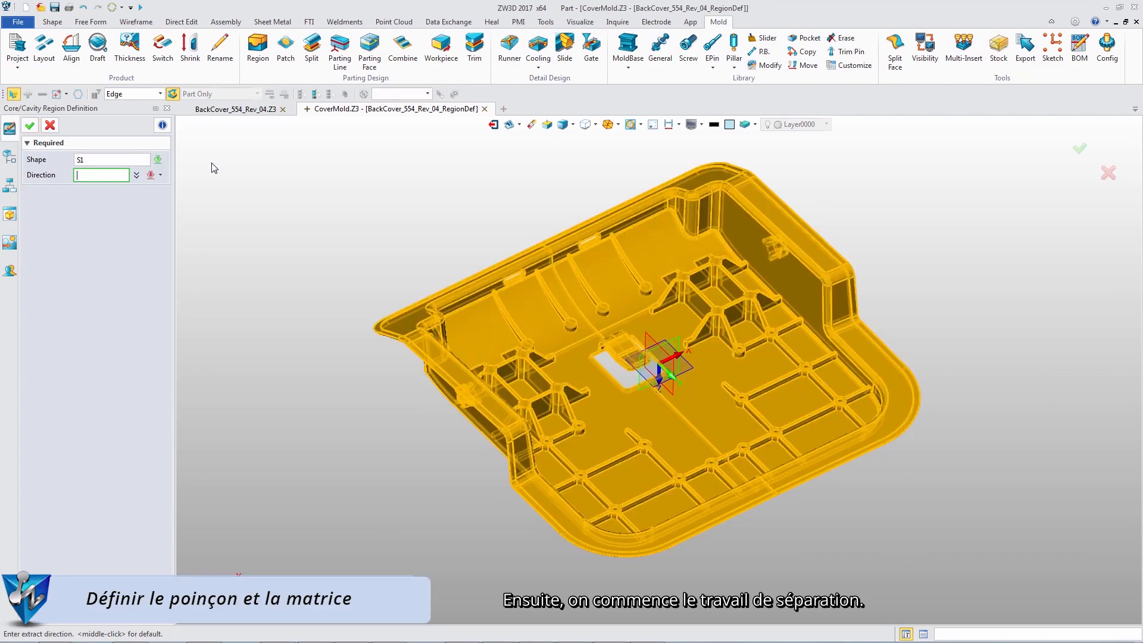
{"action": "right_click", "coordinate": [213, 168]}
{"action": "key", "text": "Escape"}
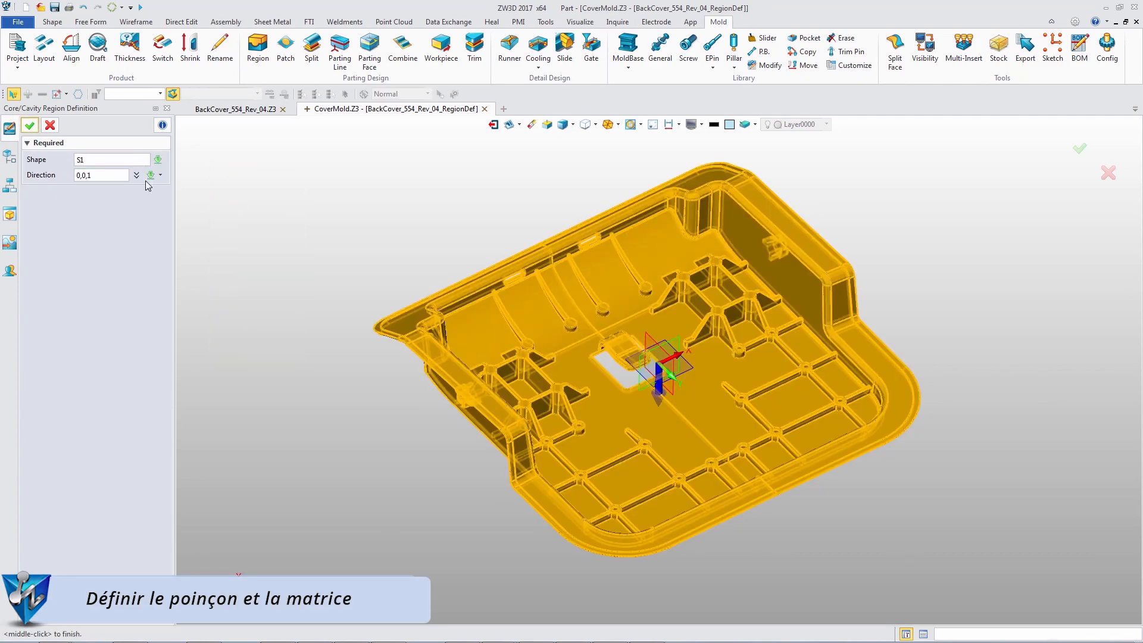
{"action": "left_click", "coordinate": [30, 126]}
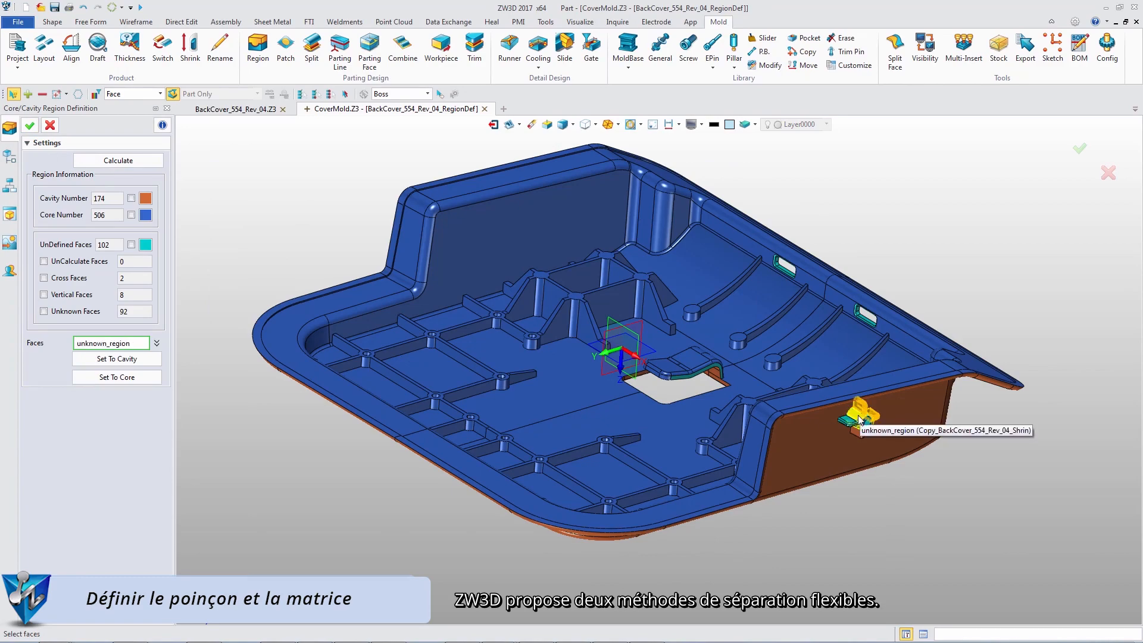
Step: Assign the undefined clip faces on both side walls to the cavity region
{"action": "left_click", "coordinate": [858, 424]}
{"action": "right_click_drag", "start_coordinate": [452, 525], "coordinate": [714, 551]}
{"action": "scroll", "coordinate": [694, 468], "scroll_direction": "up", "scroll_amount": 2}
{"action": "left_click", "coordinate": [693, 469]}
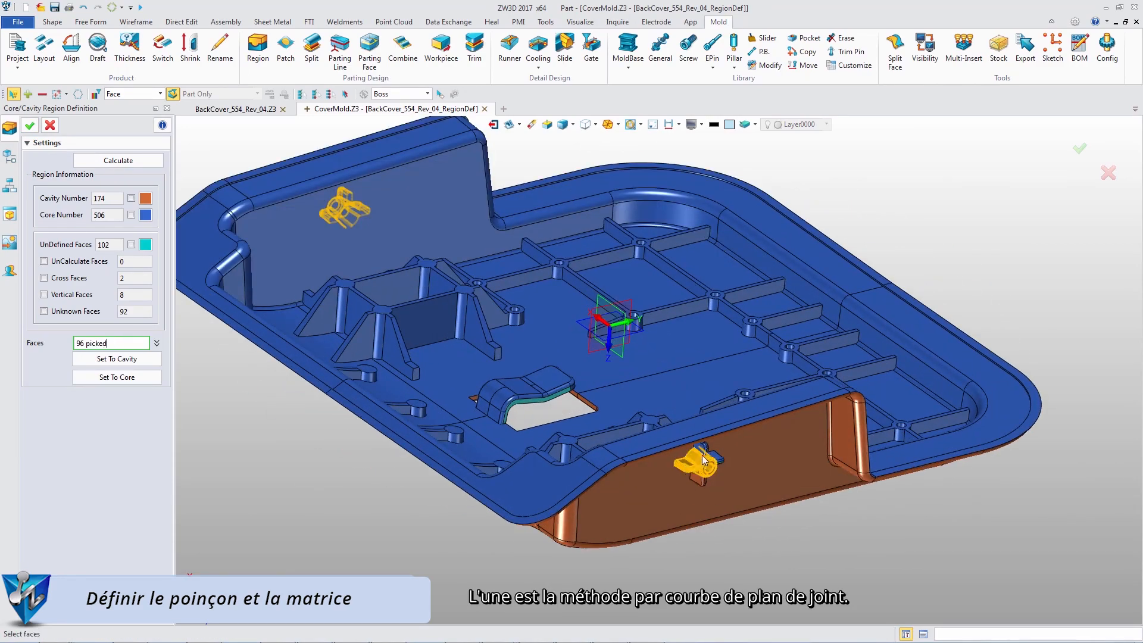
{"action": "left_click", "coordinate": [142, 360]}
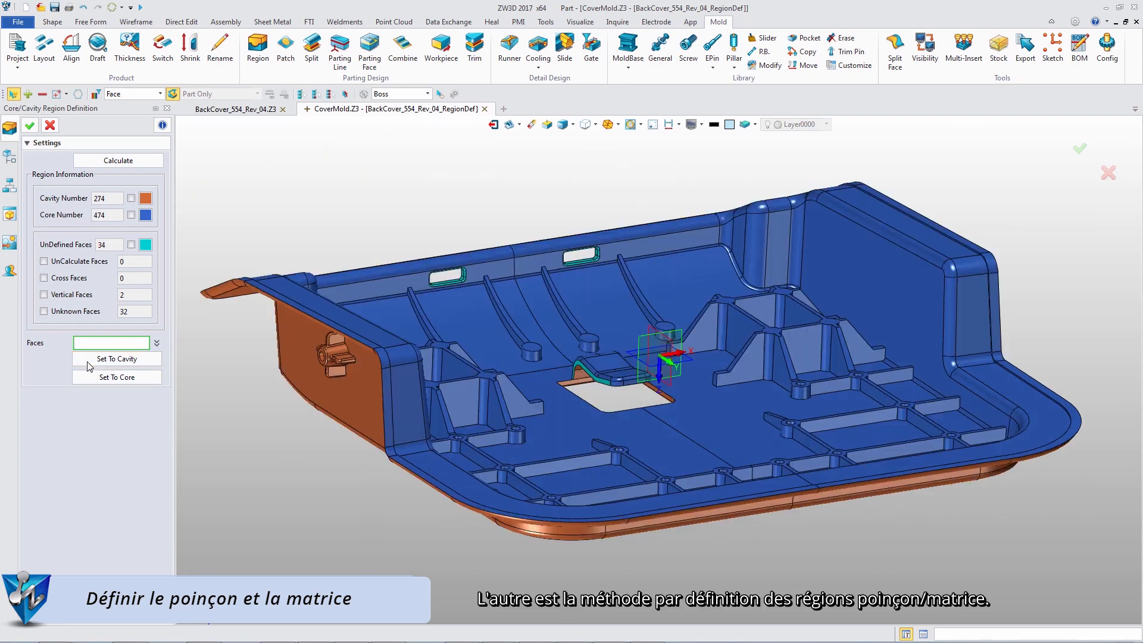
Step: Assign the remaining unknown faces to the core region and complete the region definition
{"action": "left_click", "coordinate": [44, 311]}
{"action": "left_click", "coordinate": [147, 380]}
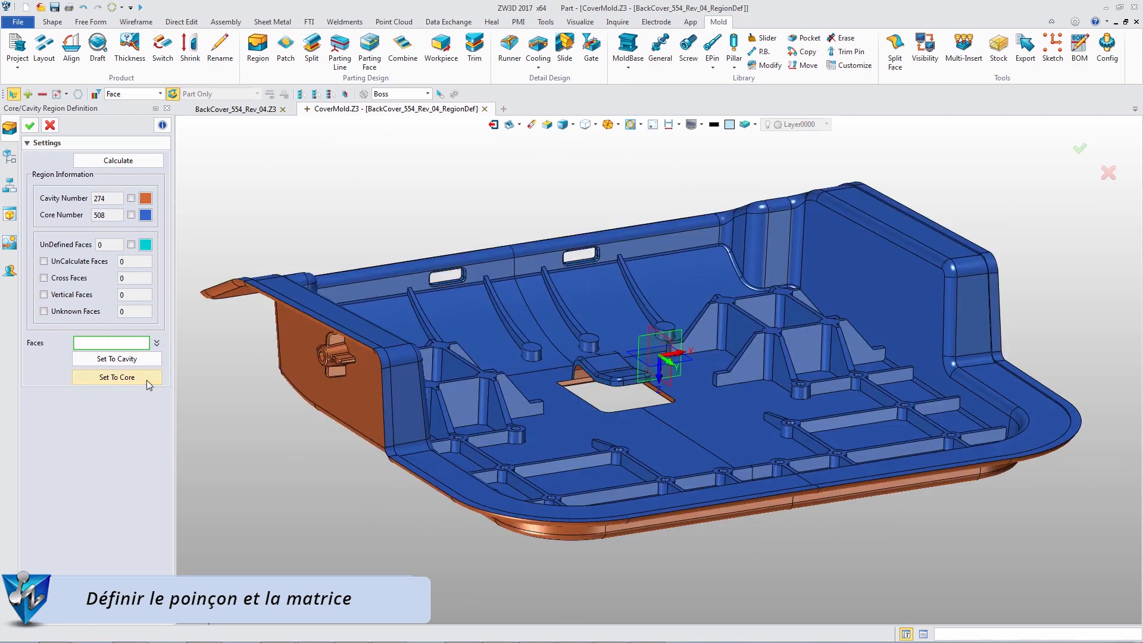
{"action": "left_click", "coordinate": [29, 125]}
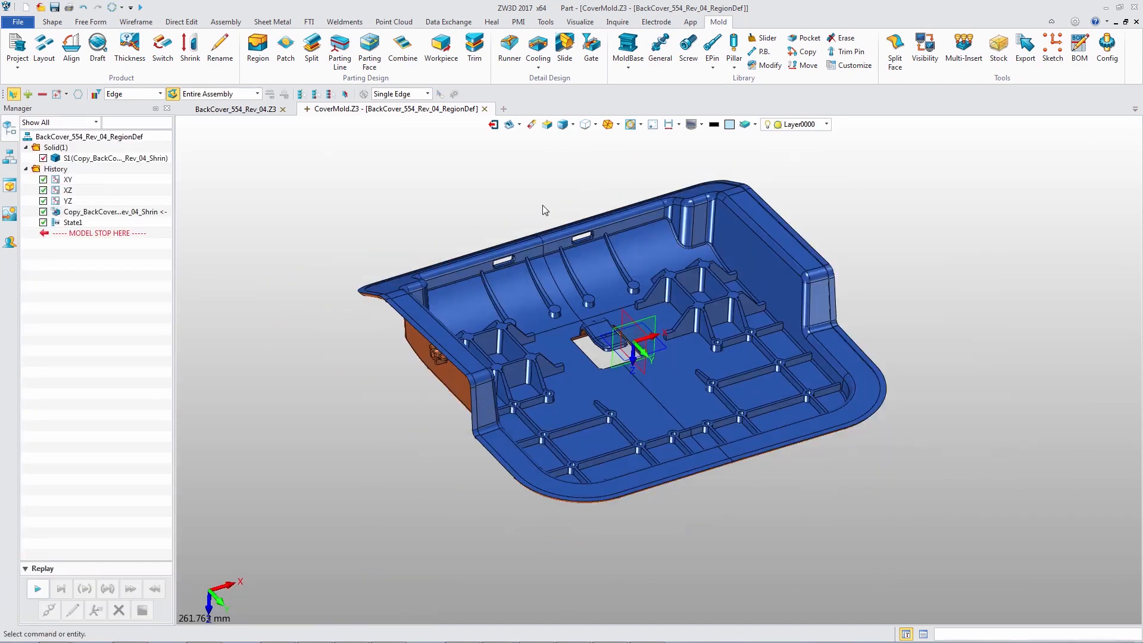
Step: Patch the central opening and the two rear wall slots from their inner edges on the Core/Right side
{"action": "left_click", "coordinate": [281, 49]}
{"action": "left_click", "coordinate": [587, 356]}
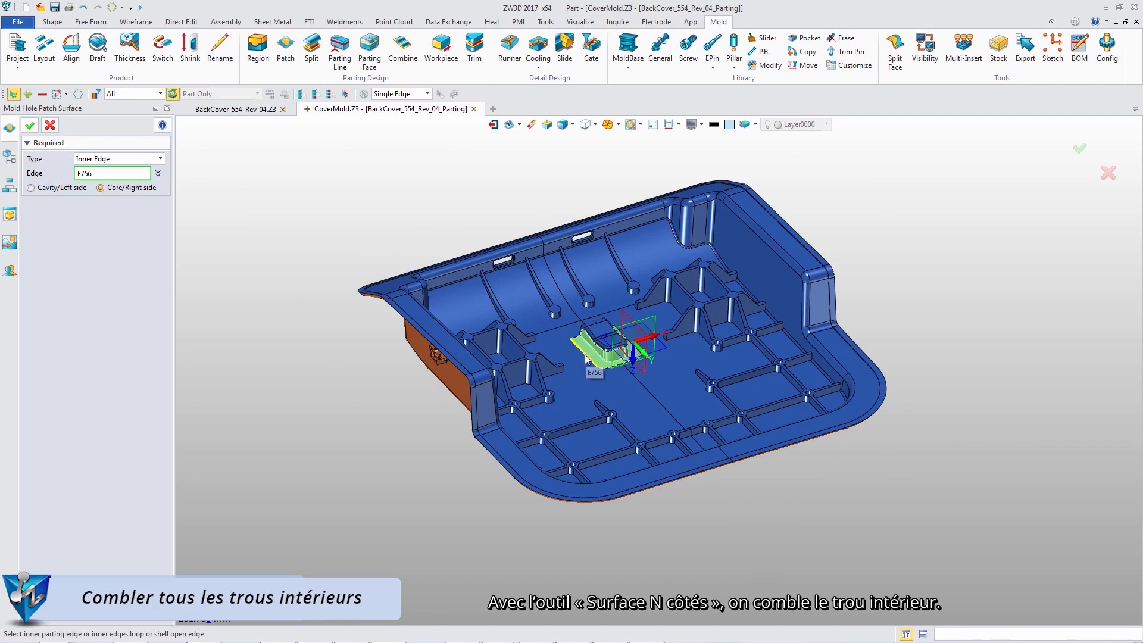
{"action": "scroll", "coordinate": [524, 256], "scroll_direction": "up", "scroll_amount": 4}
{"action": "left_click", "coordinate": [660, 231]}
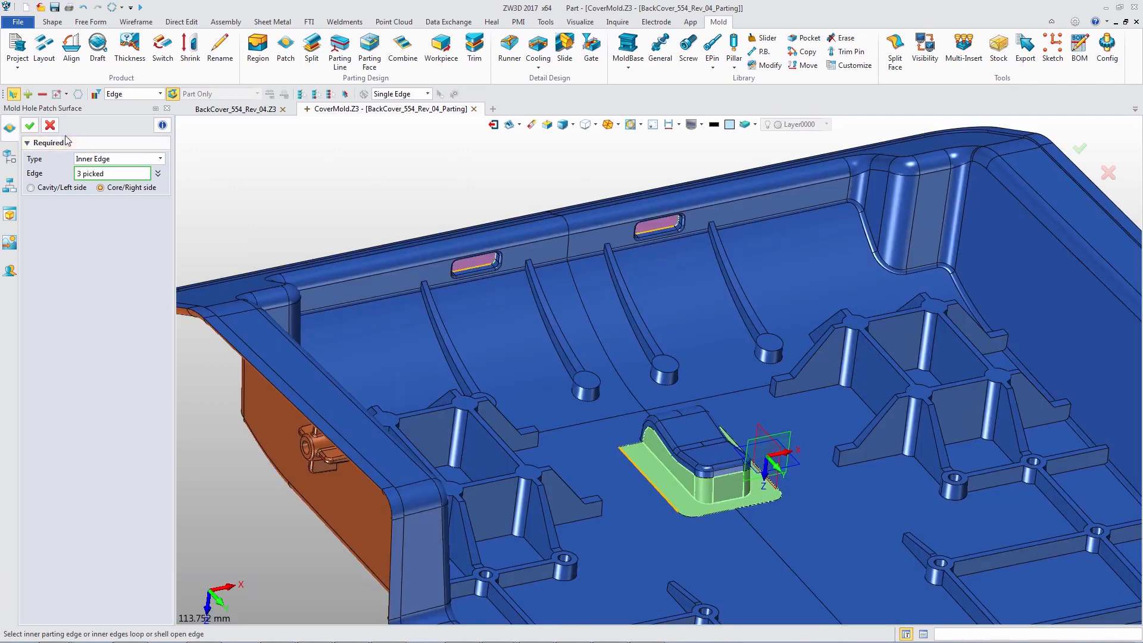
{"action": "left_click", "coordinate": [29, 126]}
{"action": "scroll", "coordinate": [363, 192], "scroll_direction": "down", "scroll_amount": 3}
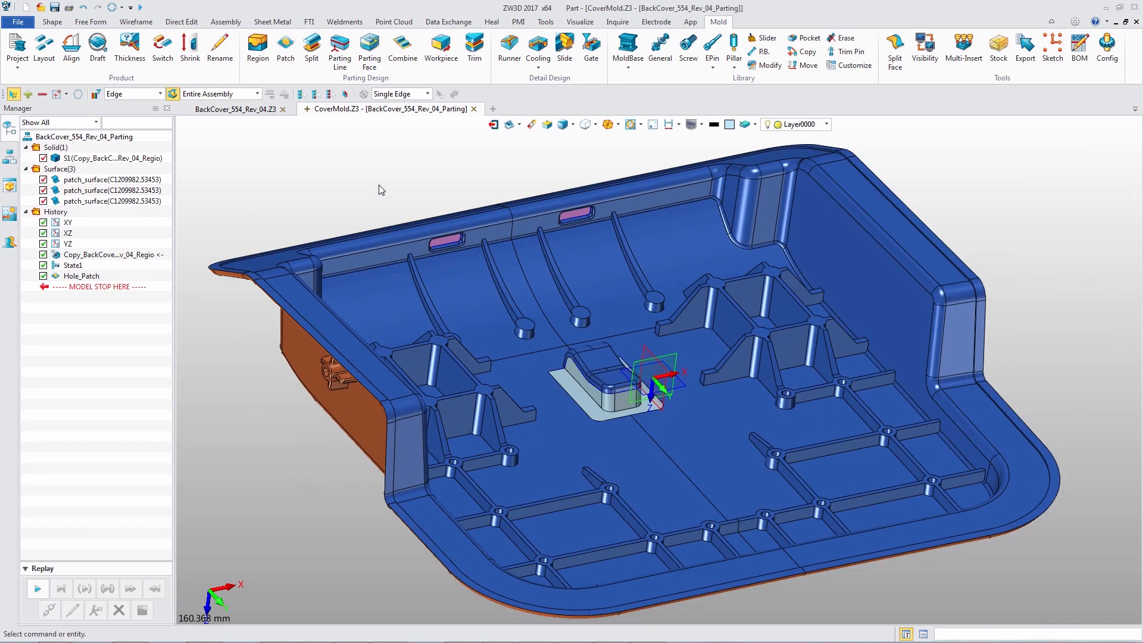
Step: Split the cover solid into core and cavity region shells, creating the parting edges
{"action": "left_click", "coordinate": [310, 46]}
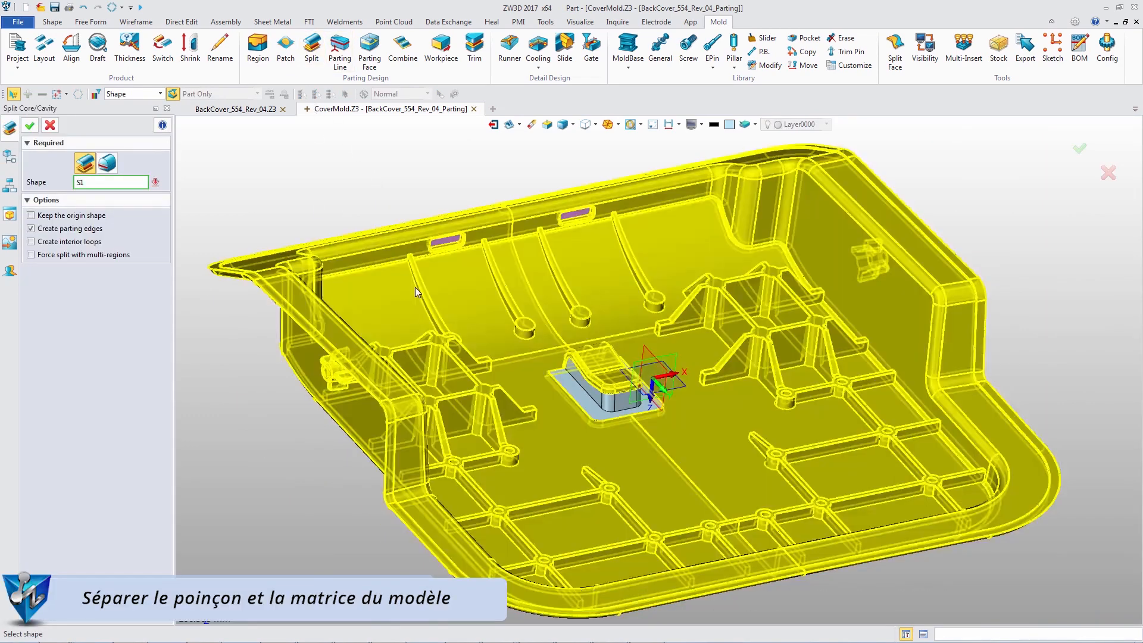
{"action": "left_click", "coordinate": [416, 287]}
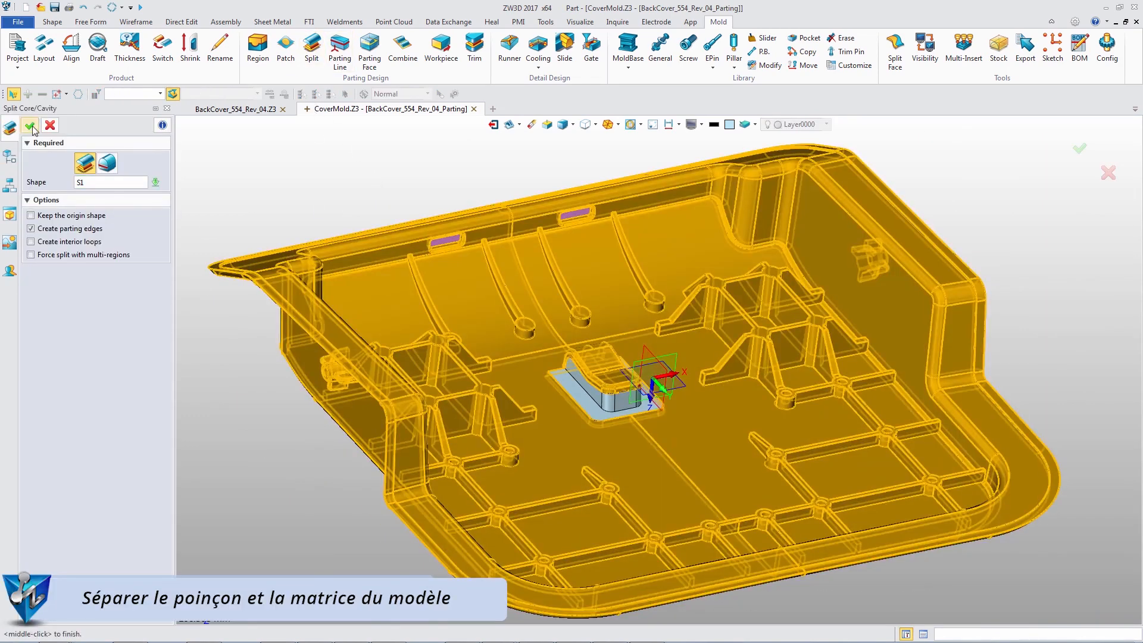
{"action": "middle_click", "coordinate": [641, 354]}
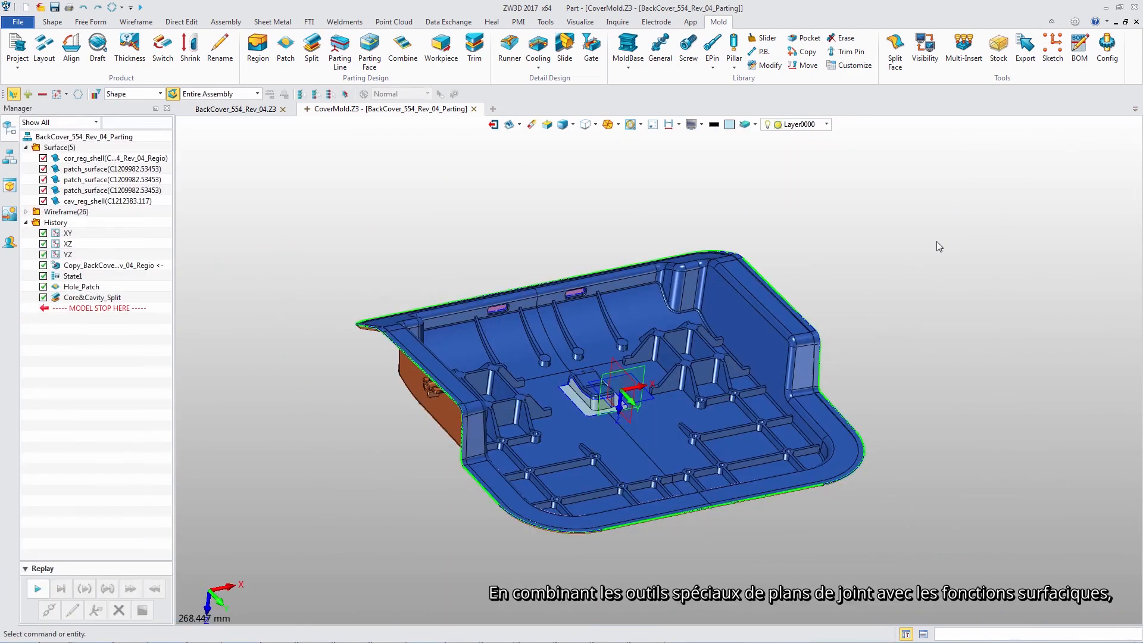
Step: Create the outer parting face from the parting lines with the Extrude method and a distance of 60 mm
{"action": "left_click", "coordinate": [369, 48]}
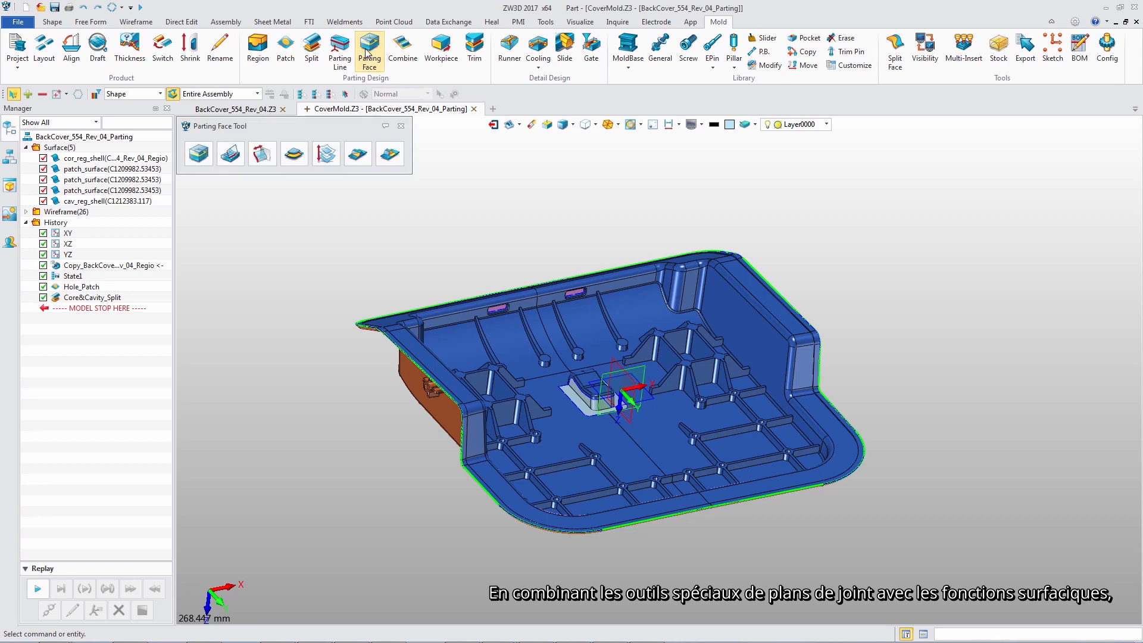
{"action": "left_click", "coordinate": [198, 156]}
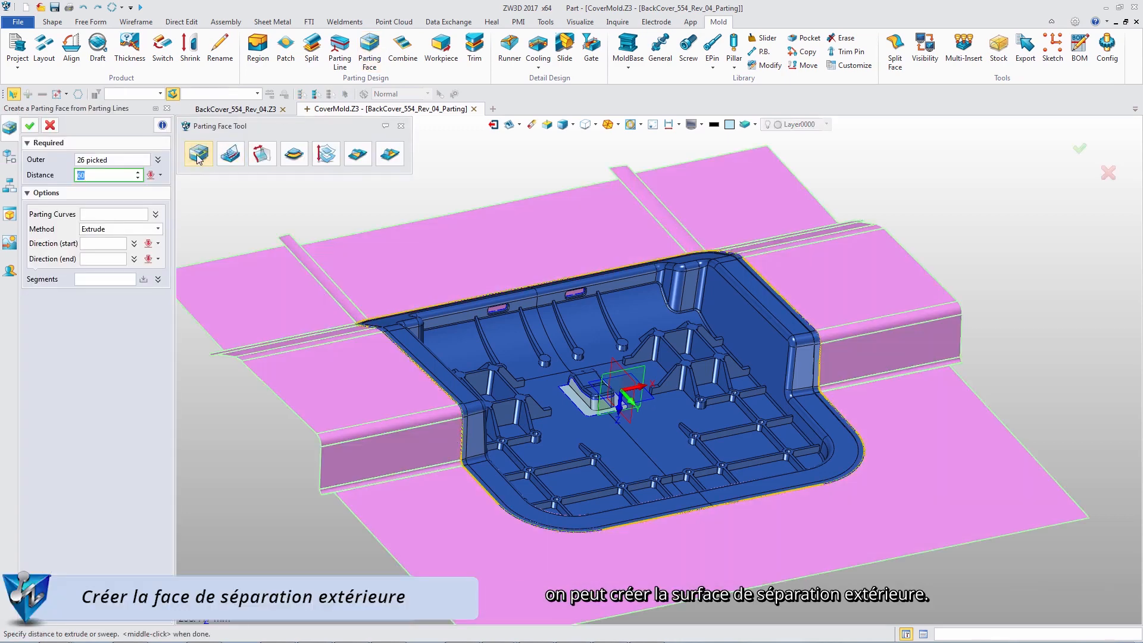
{"action": "type", "text": "60"}
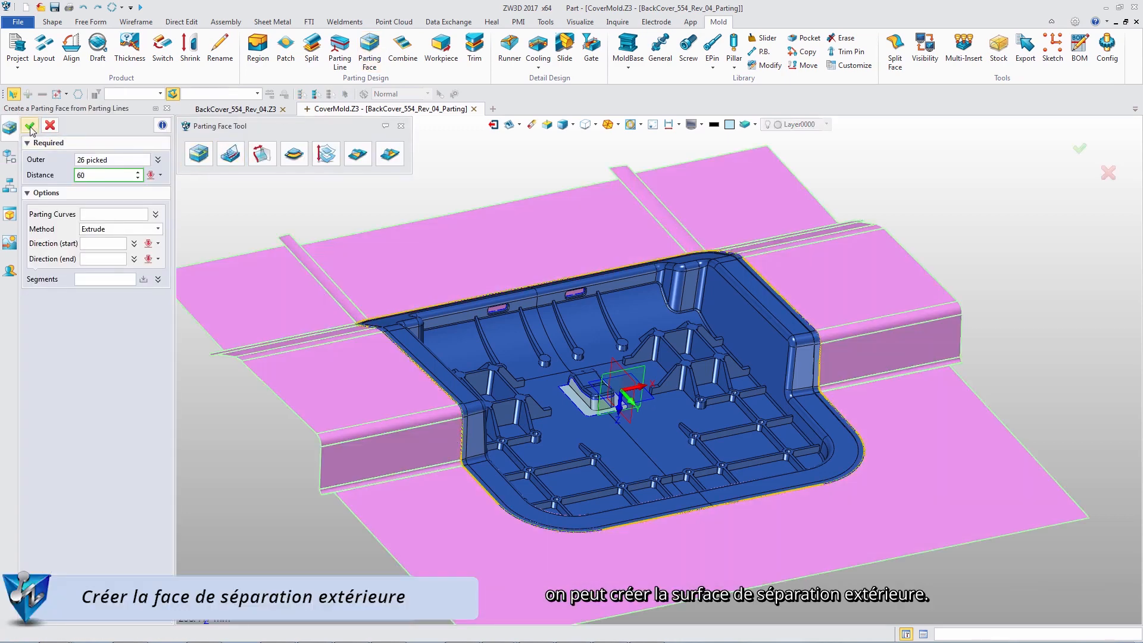
{"action": "left_click", "coordinate": [29, 125]}
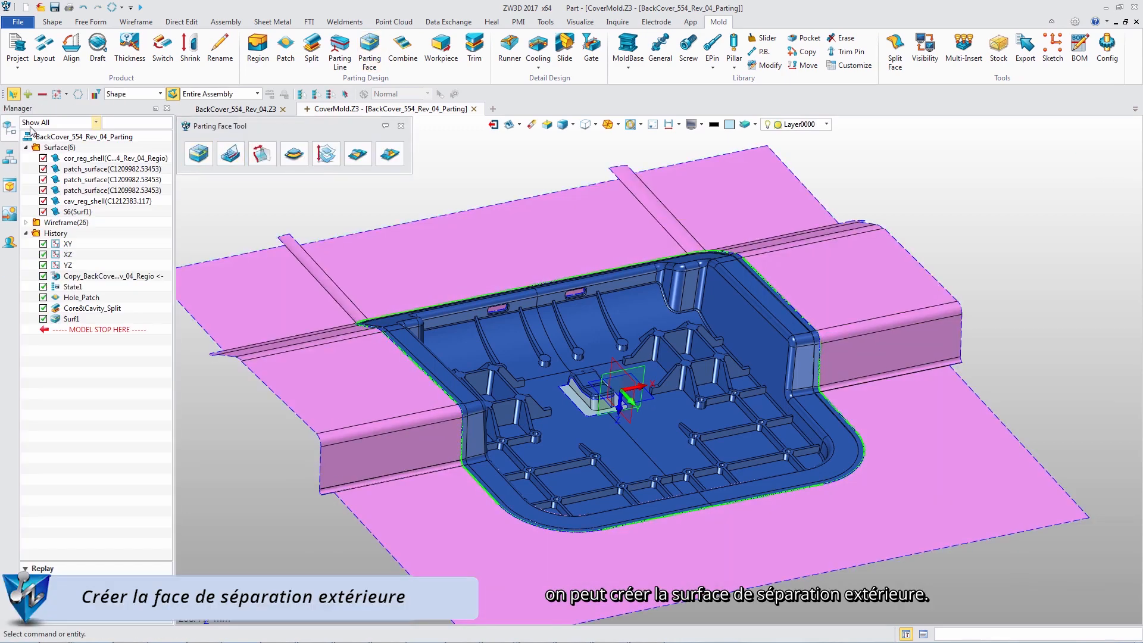
{"action": "left_click", "coordinate": [401, 126]}
Step: Create a block workpiece around the core and cavity shells and fillet its four vertical edges with a 25 mm radius
{"action": "left_click", "coordinate": [441, 47]}
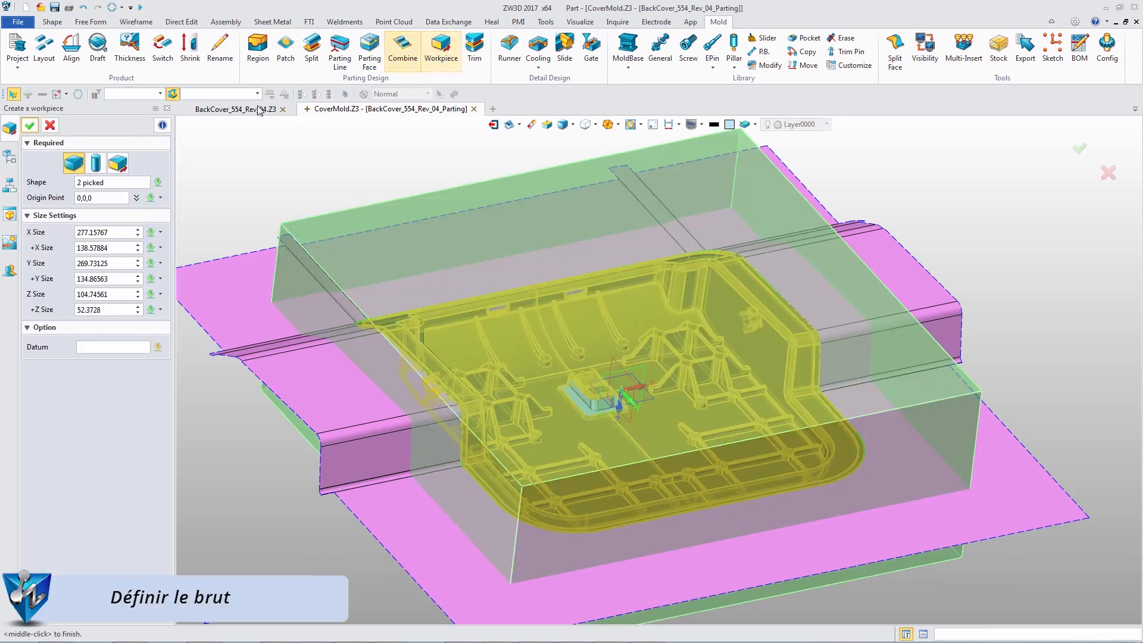
{"action": "left_click", "coordinate": [29, 126]}
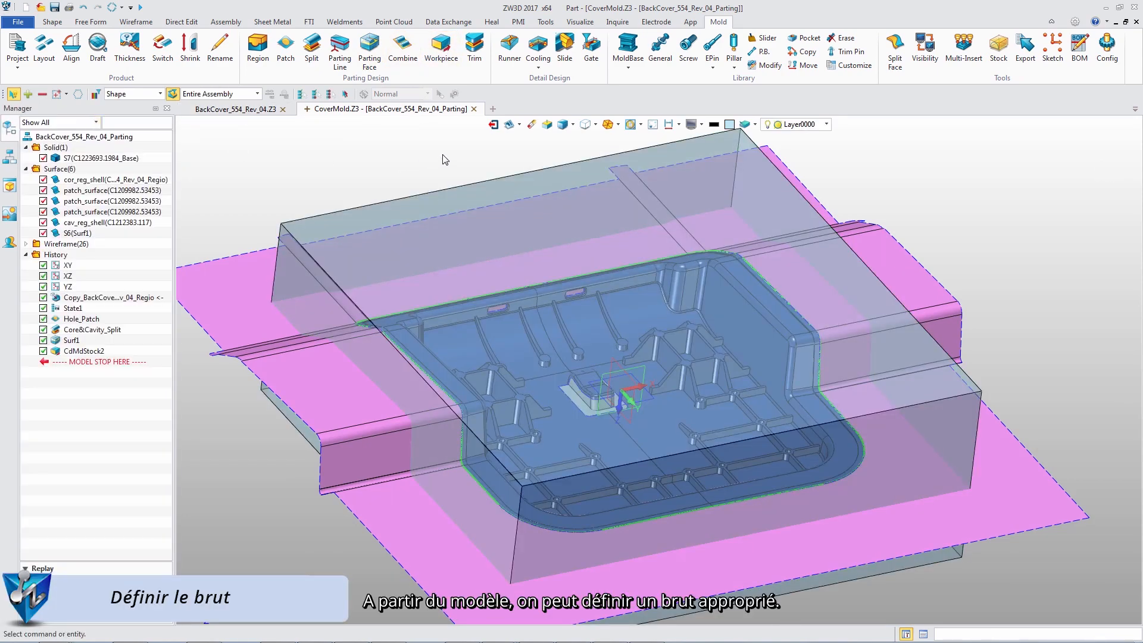
{"action": "scroll", "coordinate": [443, 156], "scroll_direction": "down", "scroll_amount": 1}
{"action": "right_click_drag", "start_coordinate": [333, 283], "coordinate": [302, 258]}
{"action": "left_click", "coordinate": [302, 257]}
{"action": "left_click", "coordinate": [484, 481]}
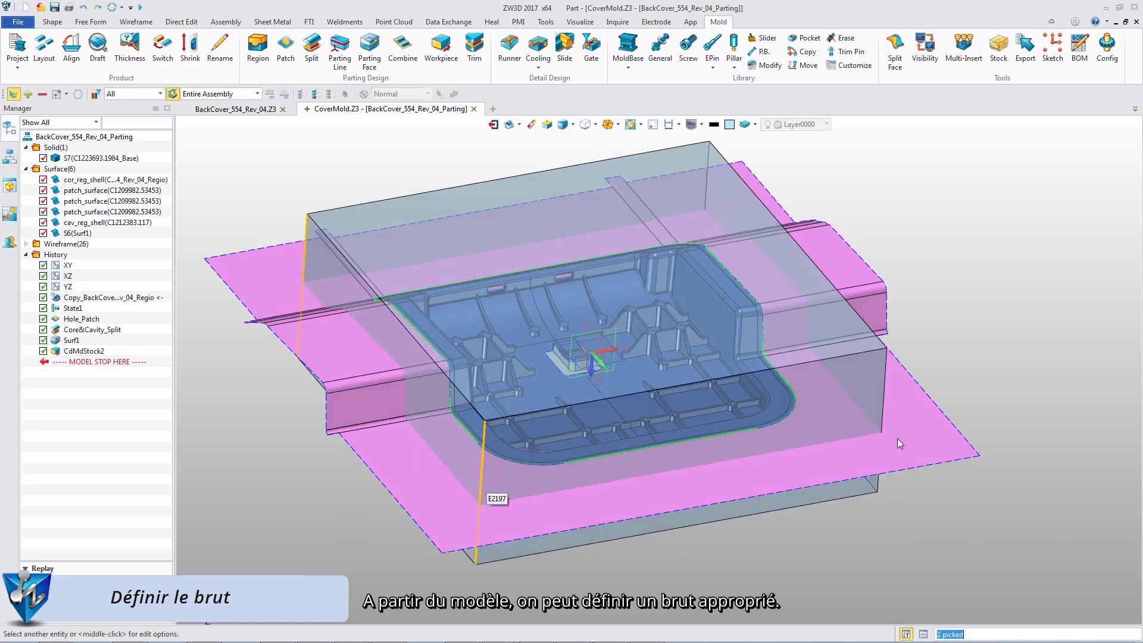
{"action": "left_click", "coordinate": [883, 437]}
{"action": "left_click", "coordinate": [705, 182]}
{"action": "right_click", "coordinate": [706, 183]}
{"action": "left_click", "coordinate": [732, 211]}
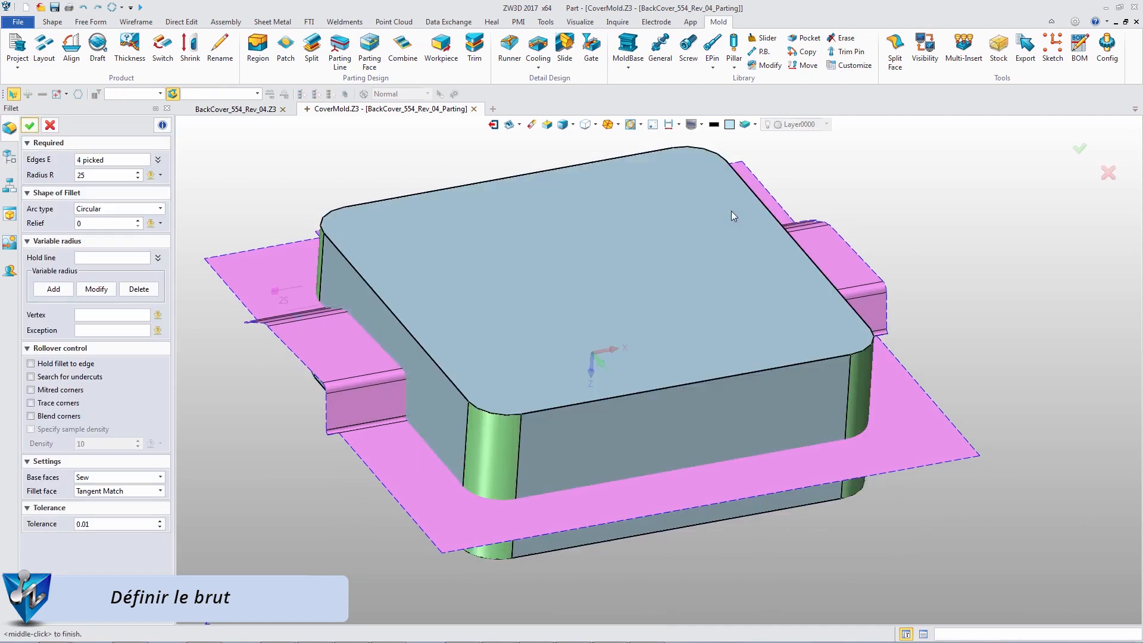
{"action": "middle_click", "coordinate": [731, 210]}
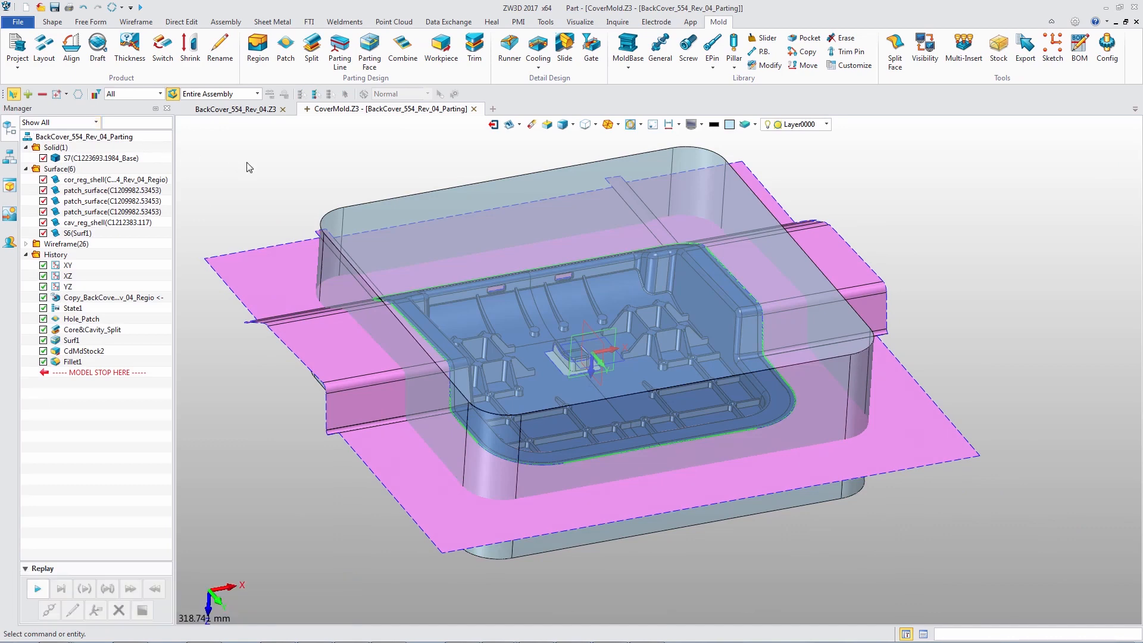
Step: Trim the filleted workpiece into core and cavity blocks using all parting faces
{"action": "left_click", "coordinate": [483, 48]}
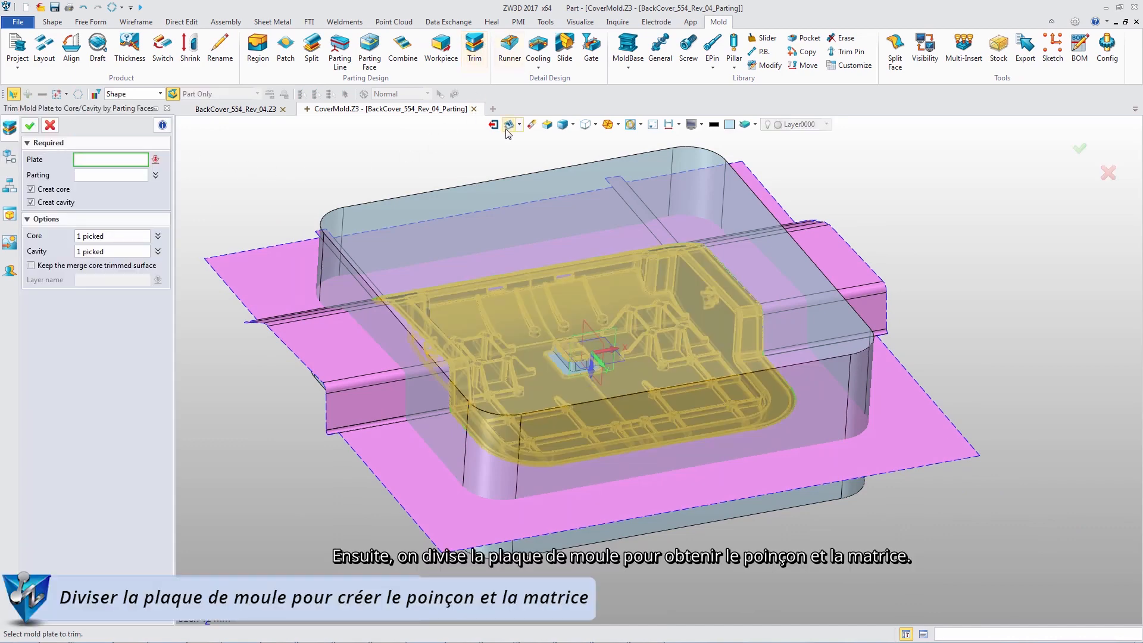
{"action": "left_click", "coordinate": [511, 183]}
{"action": "right_click", "coordinate": [473, 173]}
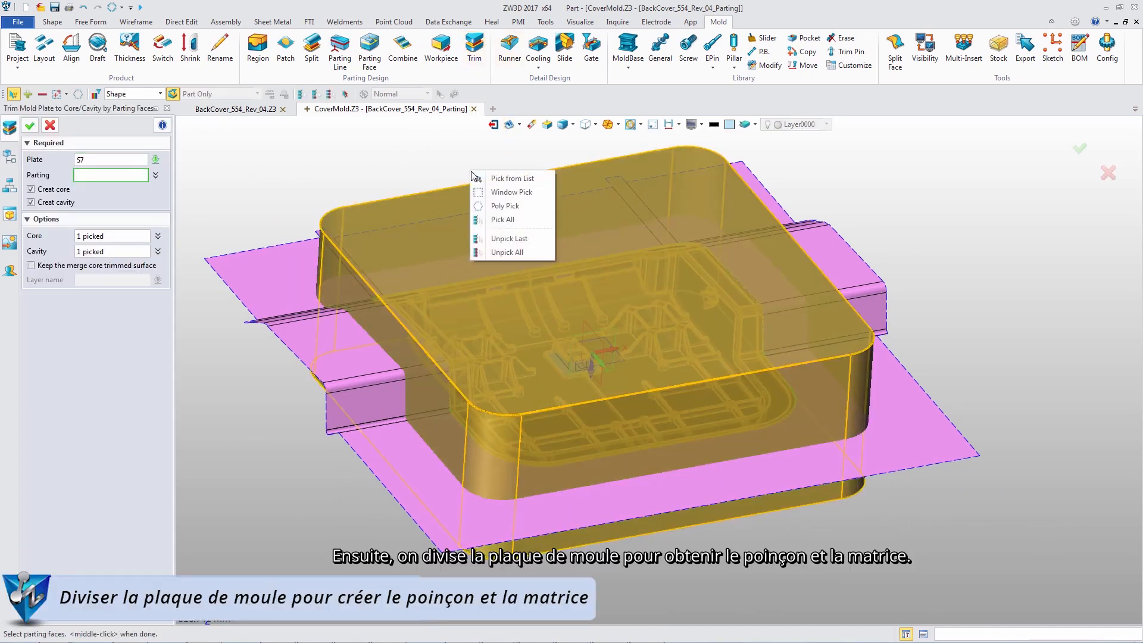
{"action": "left_click", "coordinate": [497, 220]}
{"action": "left_click", "coordinate": [29, 125]}
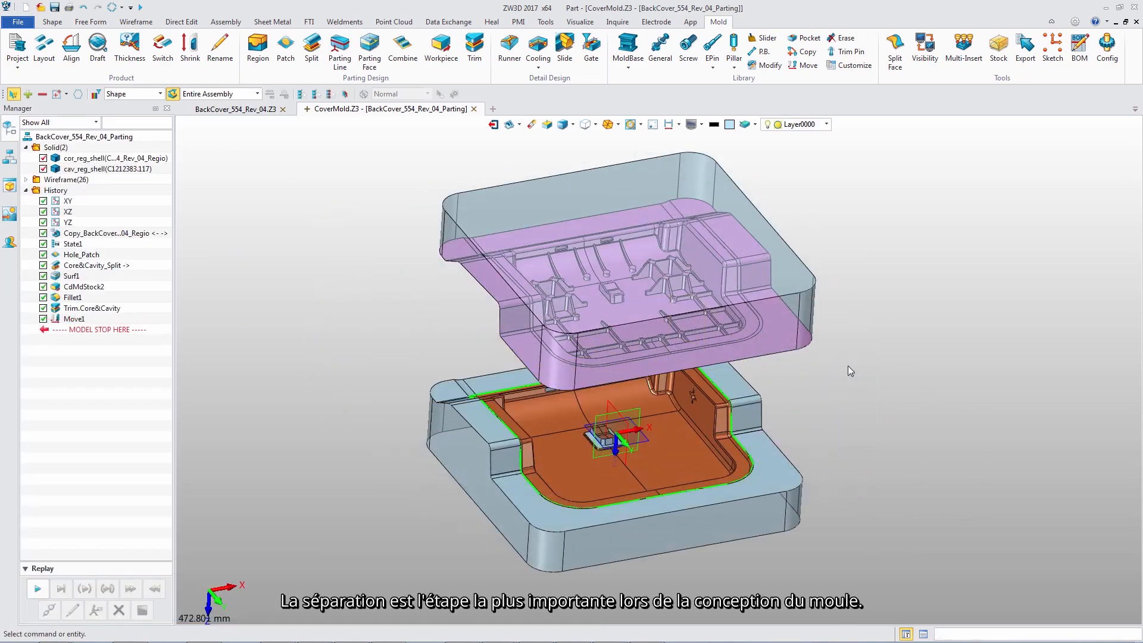
{"action": "right_click_drag", "start_coordinate": [848, 366], "coordinate": [856, 405]}
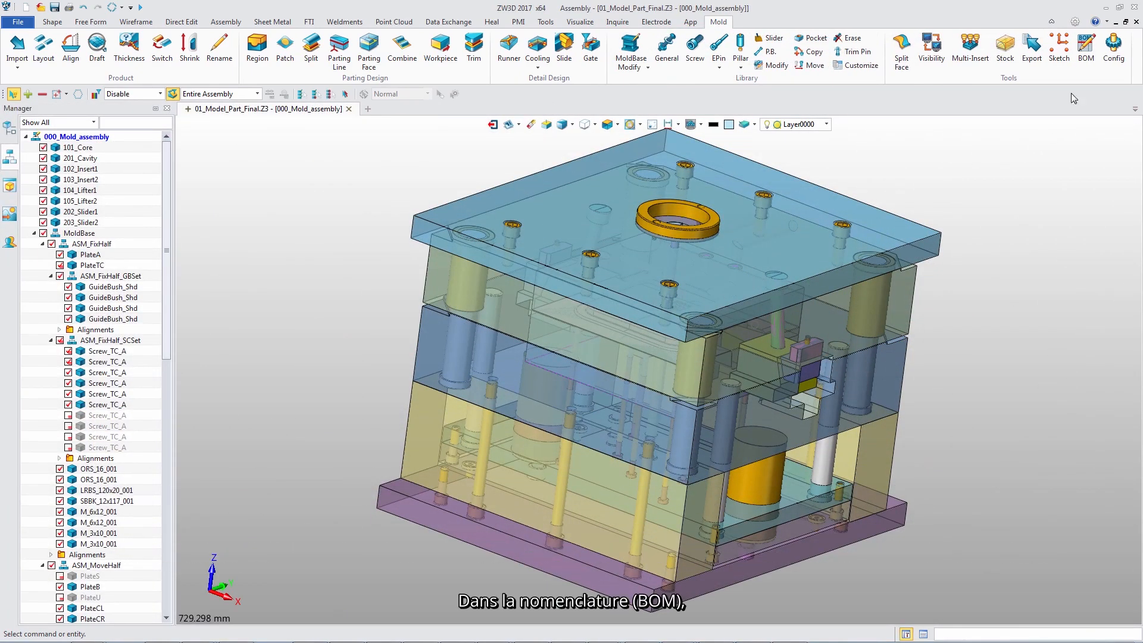
Step: Open the mold assembly's BOM and set the part numbers BK 100201 for 101_Core and BK 100202 for 201_Cavity
{"action": "left_click", "coordinate": [1086, 47]}
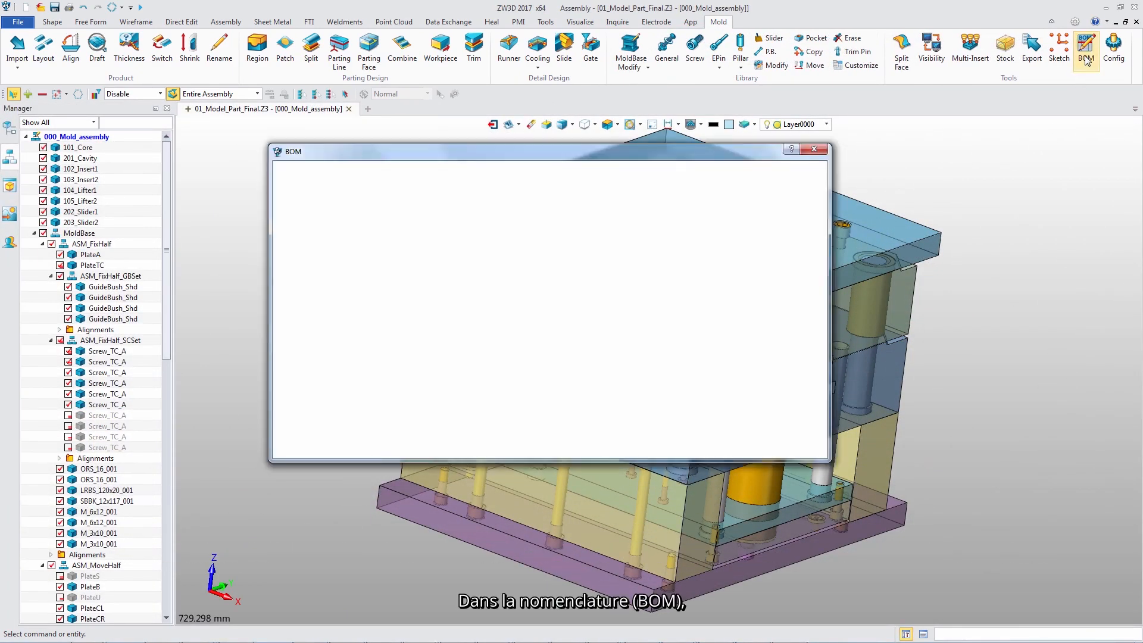
{"action": "double_click", "coordinate": [459, 213]}
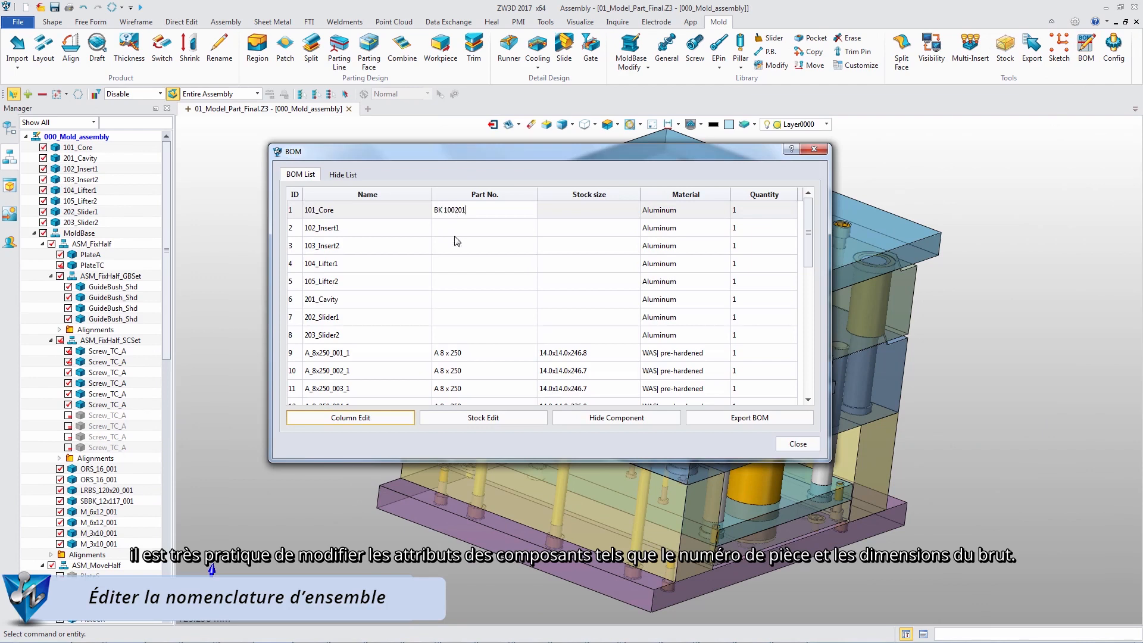
{"action": "double_click", "coordinate": [448, 302]}
{"action": "type", "text": "BK 1002"}
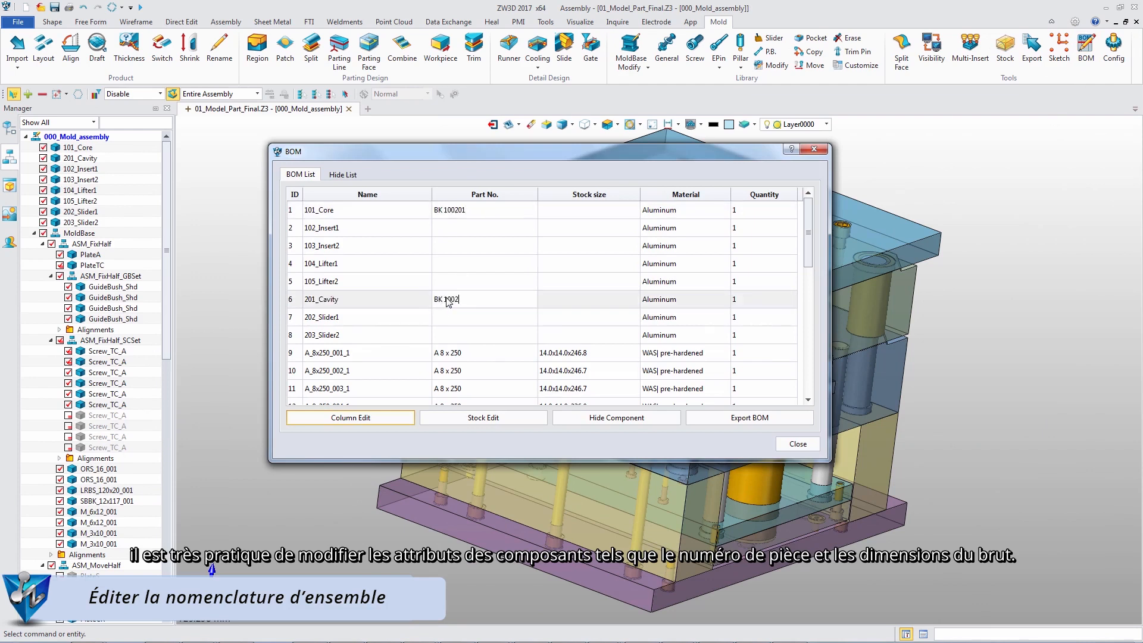
{"action": "type", "text": "02"}
Step: Define block stock for 101_Core on the core_region plane with 1 decimal place and added clearance, for a stock size of 282.2x282.2x97.3
{"action": "left_click", "coordinate": [574, 216]}
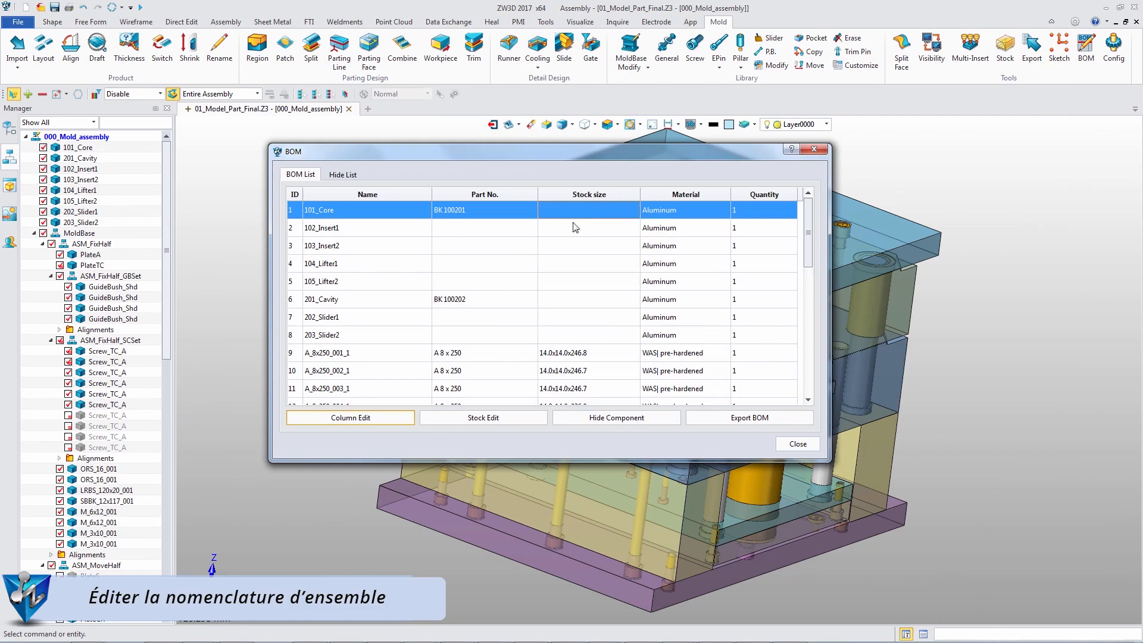
{"action": "left_click", "coordinate": [497, 424]}
{"action": "left_click", "coordinate": [553, 310]}
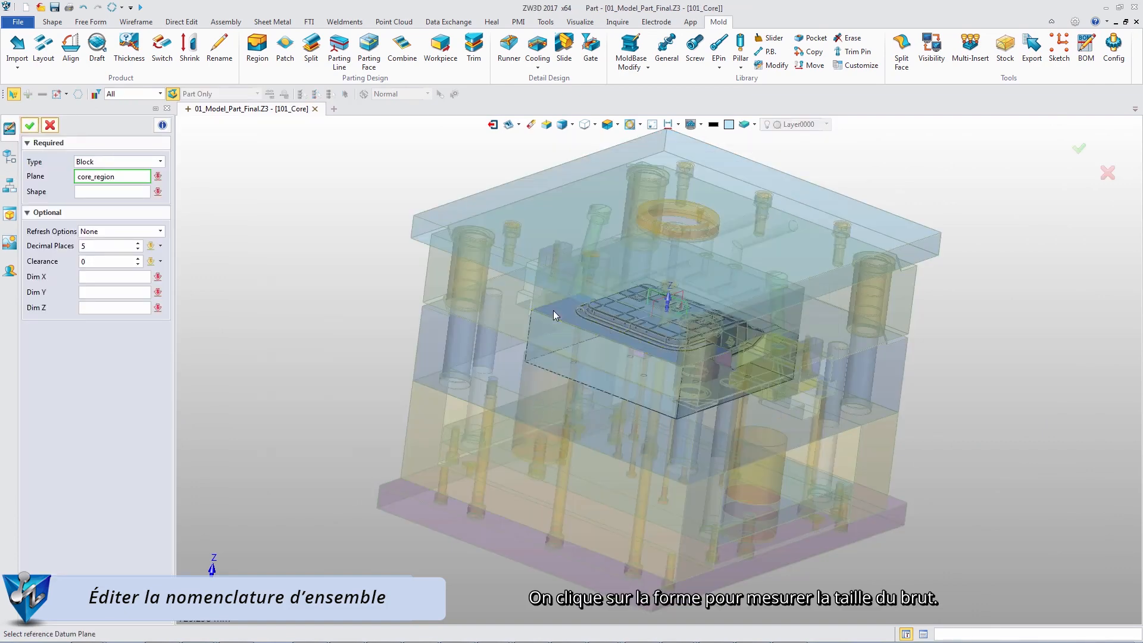
{"action": "left_click", "coordinate": [554, 333]}
{"action": "left_click", "coordinate": [555, 333]}
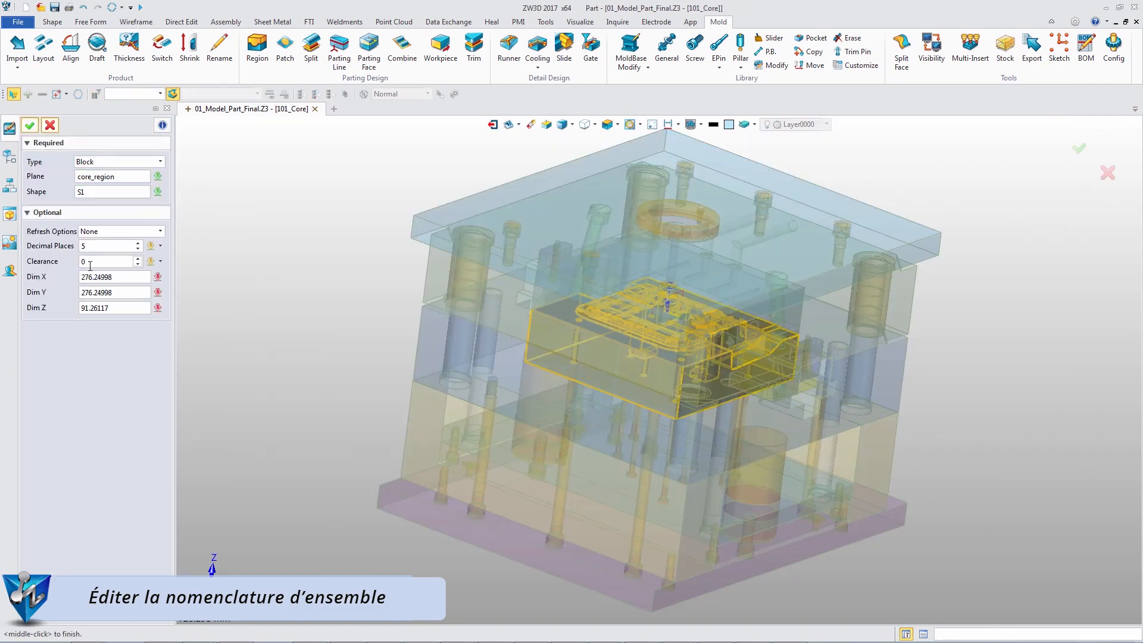
{"action": "left_click", "coordinate": [100, 246]}
{"action": "scroll", "coordinate": [100, 246], "scroll_direction": "down", "scroll_amount": 1}
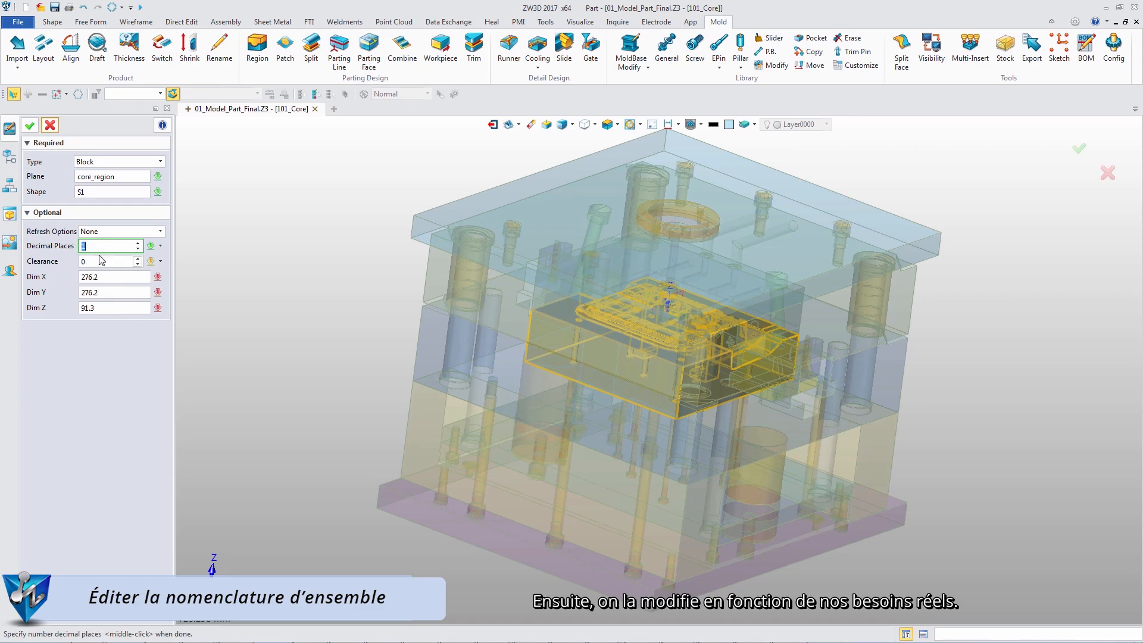
{"action": "left_click", "coordinate": [100, 260]}
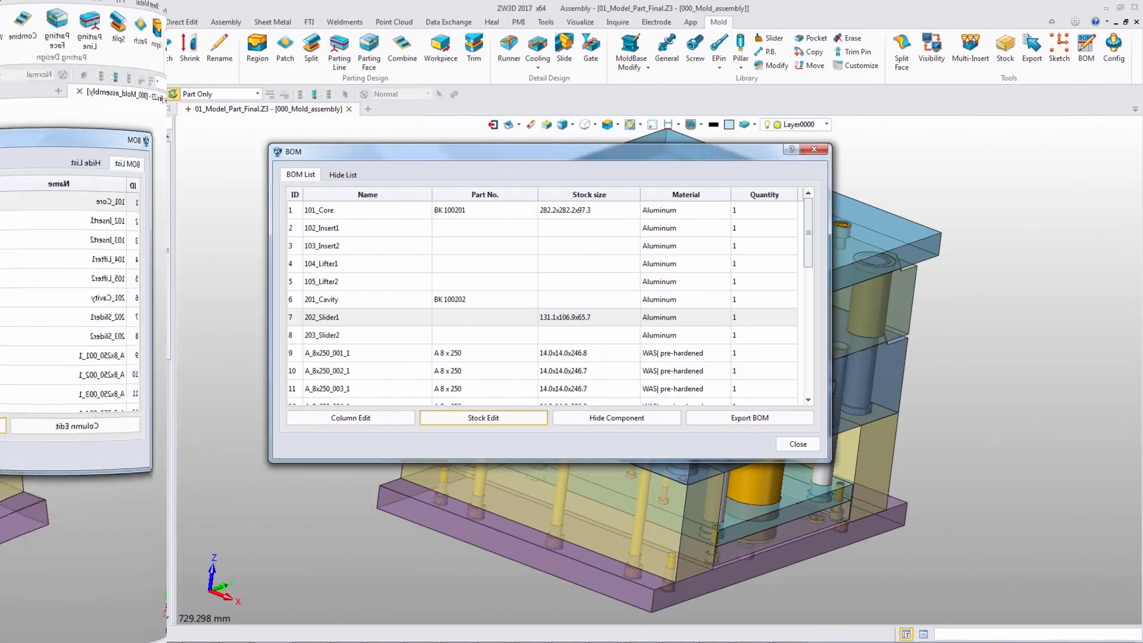
Step: Export the BOM as the Excel file 01_Model_Part_Final.xls in the Pro version folder and open the exported file
{"action": "left_click", "coordinate": [737, 419]}
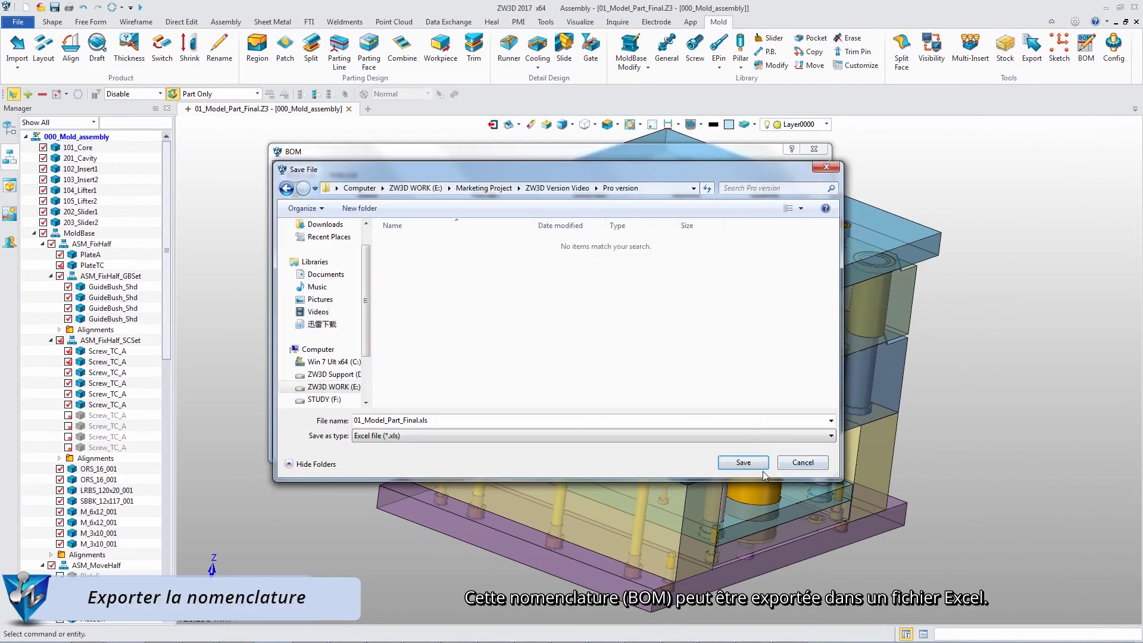
{"action": "left_click", "coordinate": [749, 463]}
{"action": "left_click", "coordinate": [549, 324]}
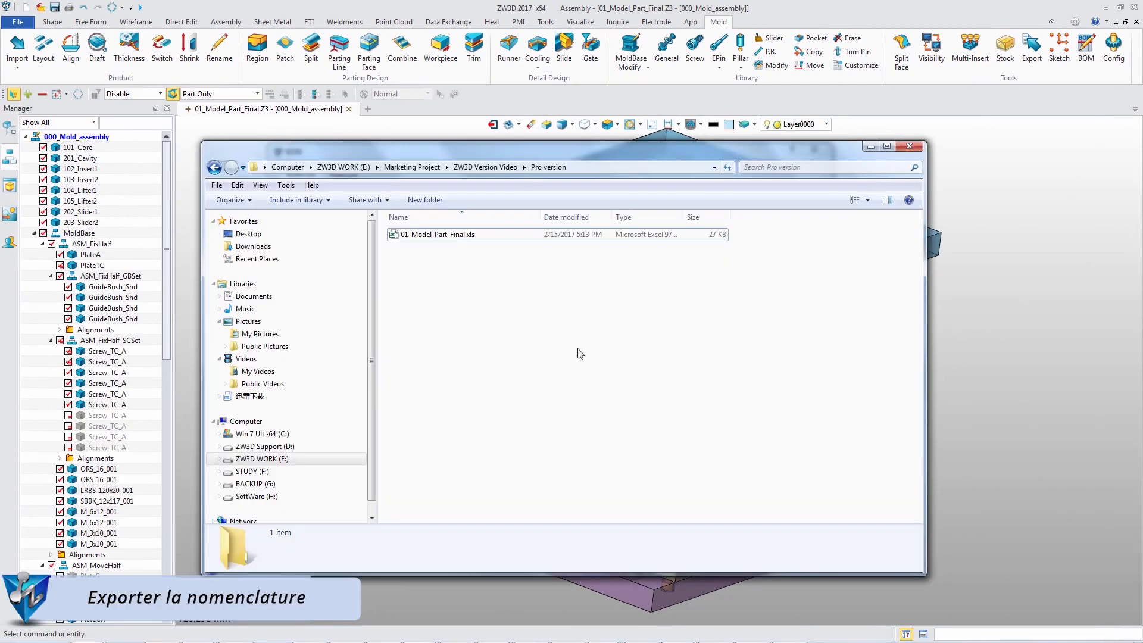
{"action": "double_click", "coordinate": [452, 234]}
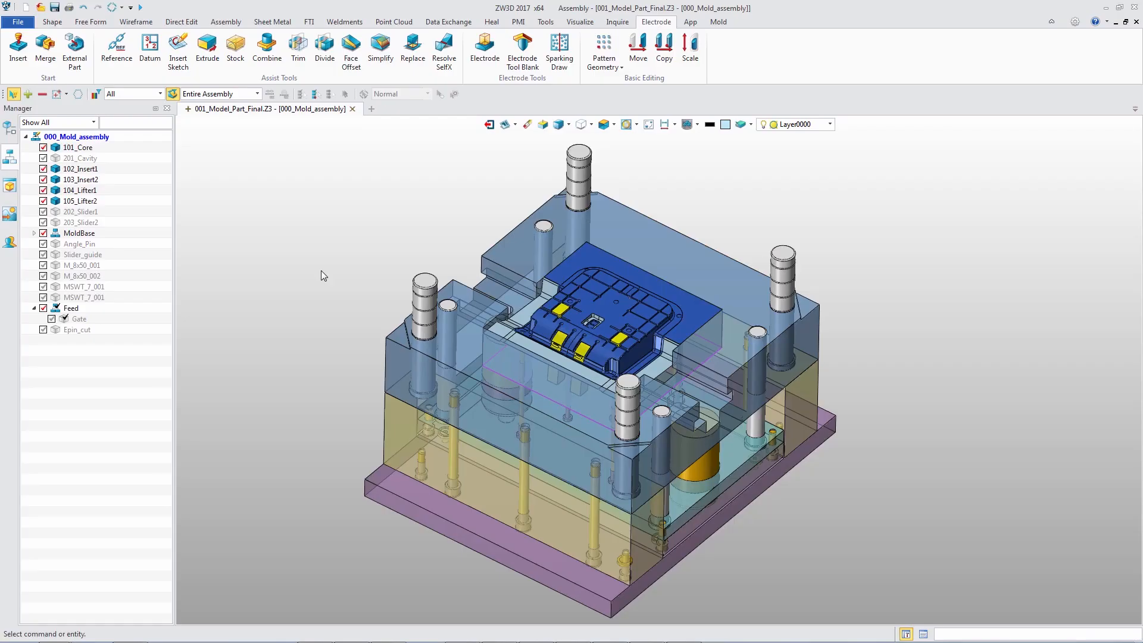
Step: Open the 101_Core component of the mold assembly for editing
{"action": "double_click", "coordinate": [97, 149]}
{"action": "right_click_drag", "start_coordinate": [370, 221], "coordinate": [373, 247]}
{"action": "scroll", "coordinate": [374, 248], "scroll_direction": "up", "scroll_amount": 1}
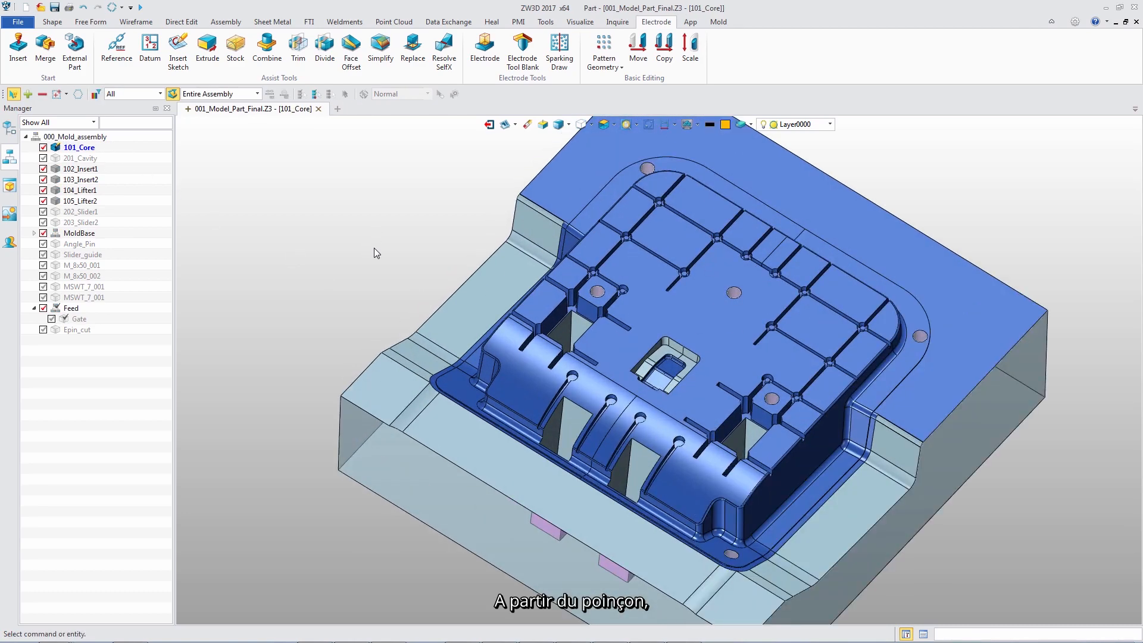
Step: Create Standard electrodes along direction 0,0,1 from the faces of the four round-ended rib slots on the core's curved front
{"action": "left_click", "coordinate": [484, 47]}
{"action": "right_click", "coordinate": [400, 149]}
{"action": "left_click", "coordinate": [425, 185]}
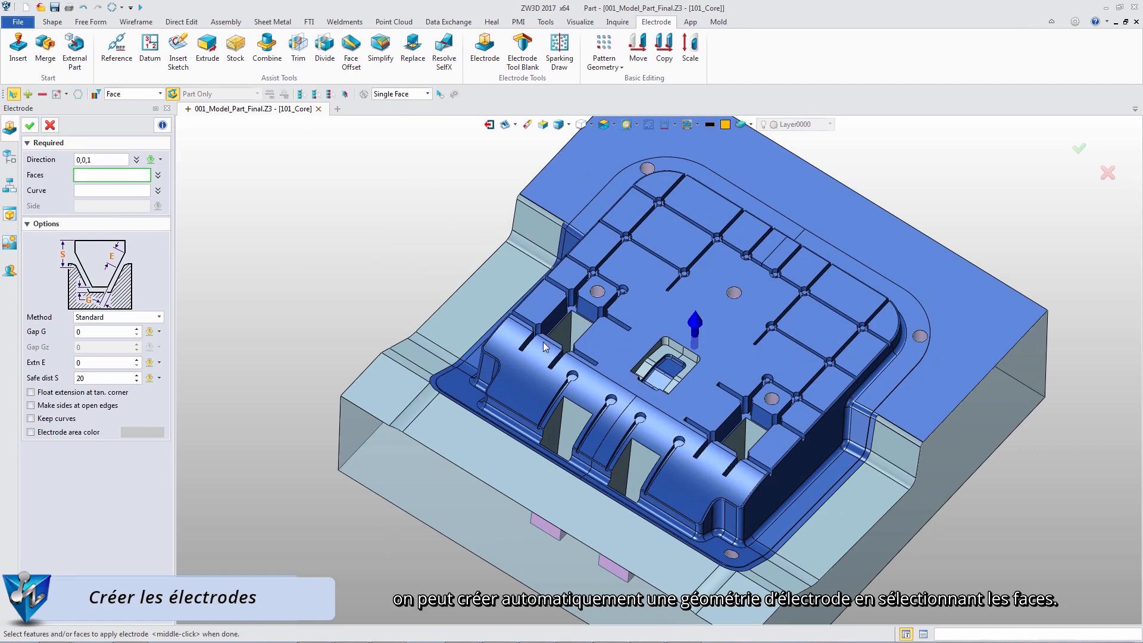
{"action": "left_click", "coordinate": [572, 379]}
{"action": "left_click", "coordinate": [612, 401]}
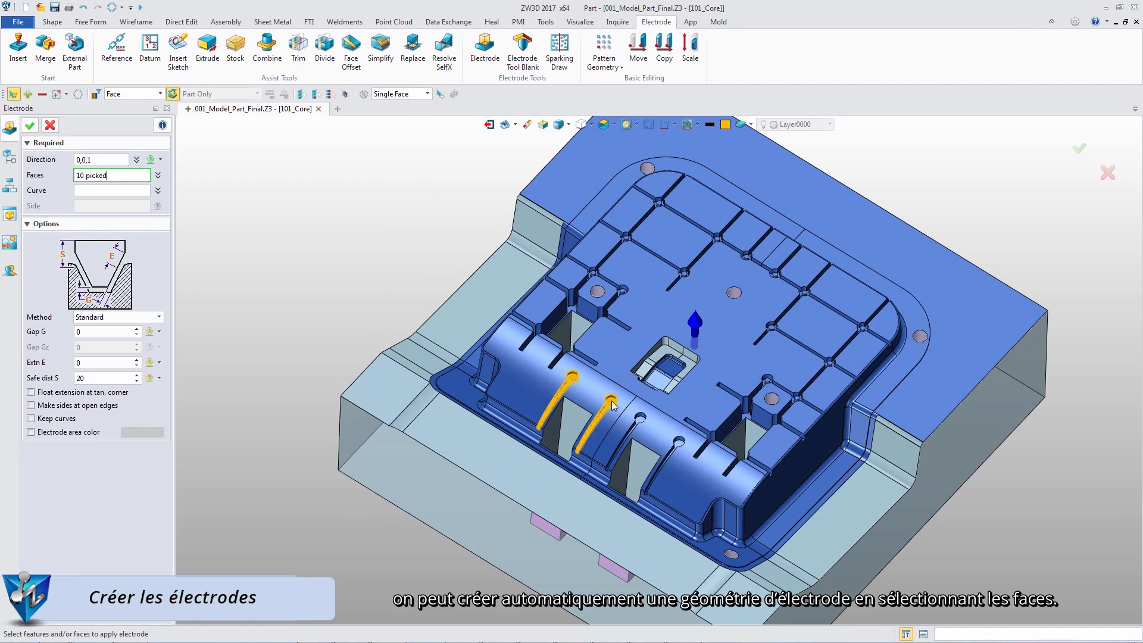
{"action": "left_click", "coordinate": [641, 420]}
{"action": "left_click", "coordinate": [678, 443]}
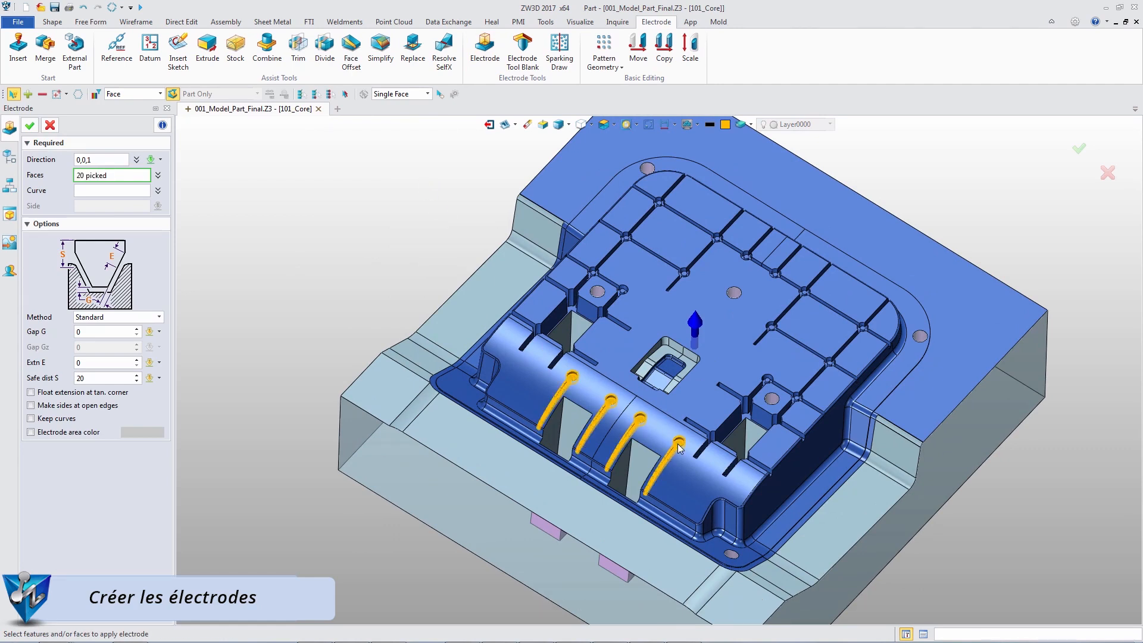
{"action": "left_click", "coordinate": [29, 126]}
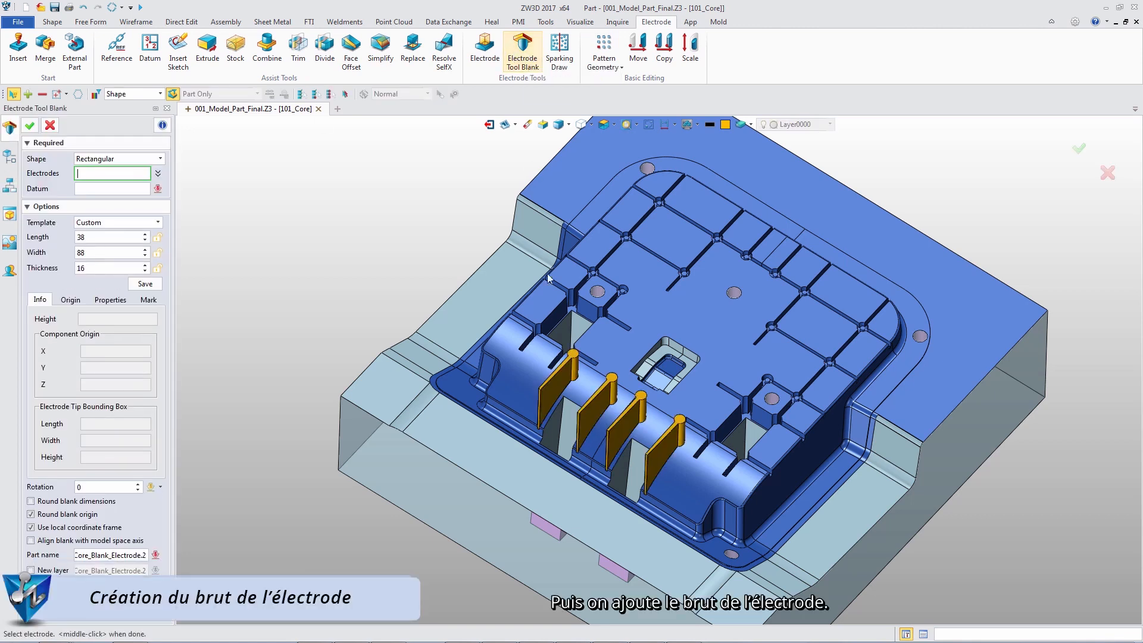
Step: Create a rectangular electrode tool blank on the four rib-slot electrodes with length 38, width 88 and thickness 16
{"action": "left_click", "coordinate": [561, 381]}
{"action": "left_click", "coordinate": [600, 397]}
{"action": "left_click", "coordinate": [633, 416]}
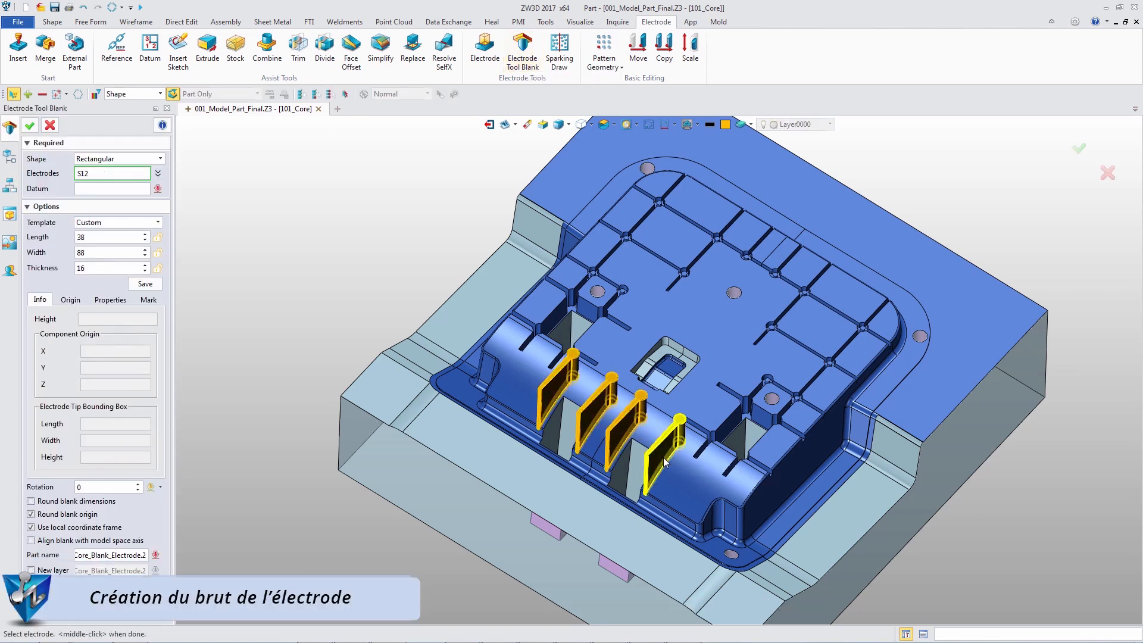
{"action": "left_click", "coordinate": [665, 462]}
{"action": "middle_click", "coordinate": [665, 462]}
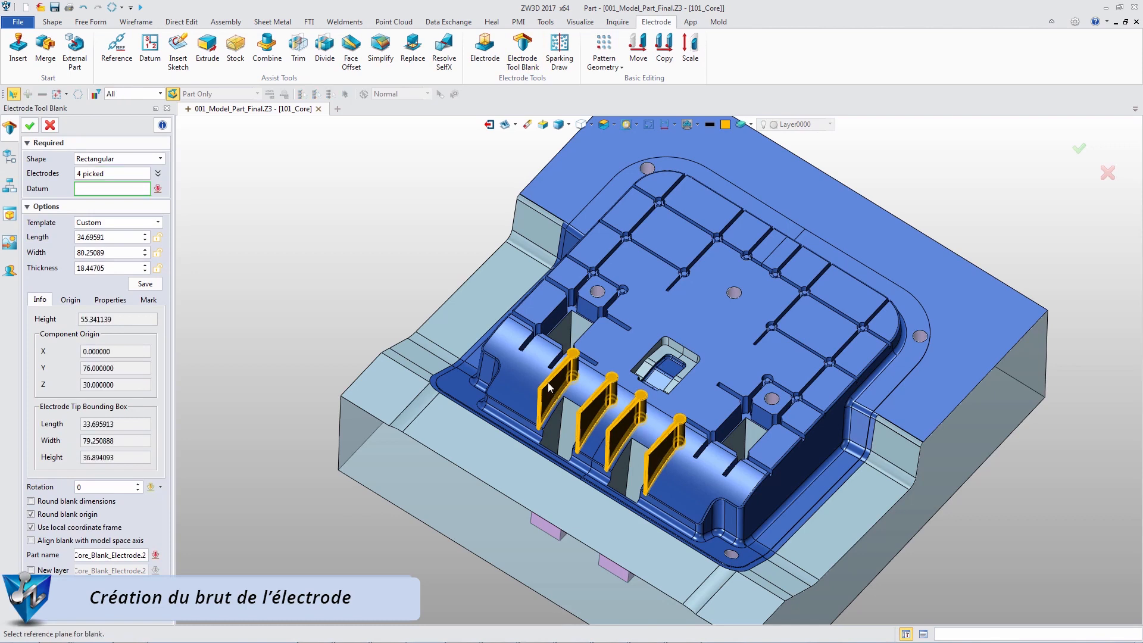
{"action": "left_click", "coordinate": [120, 240]}
{"action": "type", "text": "38"}
{"action": "left_click", "coordinate": [83, 252]}
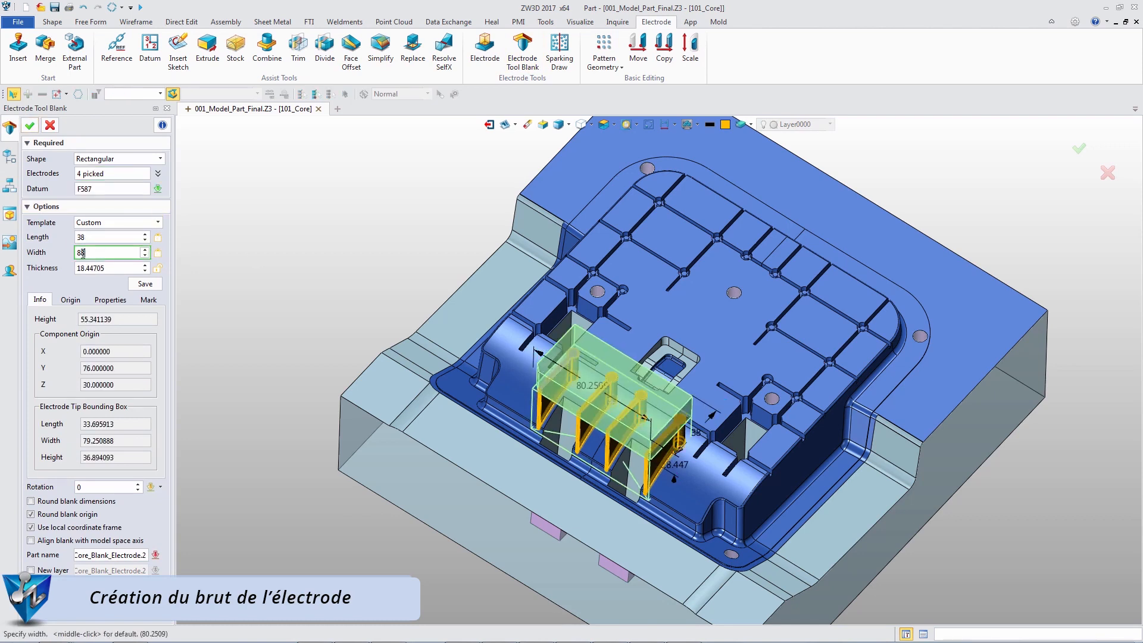
{"action": "key", "text": "Tab"}
{"action": "type", "text": "16"}
{"action": "left_click", "coordinate": [30, 125]}
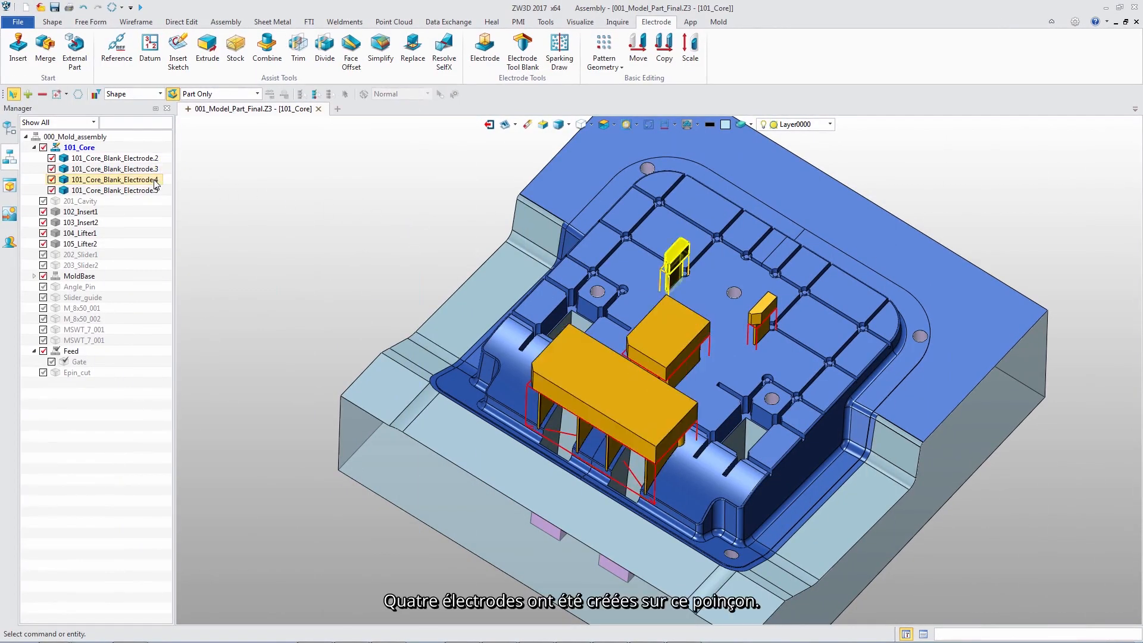
Step: Generate sparking drawings of the core workpiece for all four electrode blanks with the Default frame, and show Sheet5
{"action": "left_click", "coordinate": [559, 51]}
{"action": "left_click", "coordinate": [672, 249]}
{"action": "left_click", "coordinate": [674, 250]}
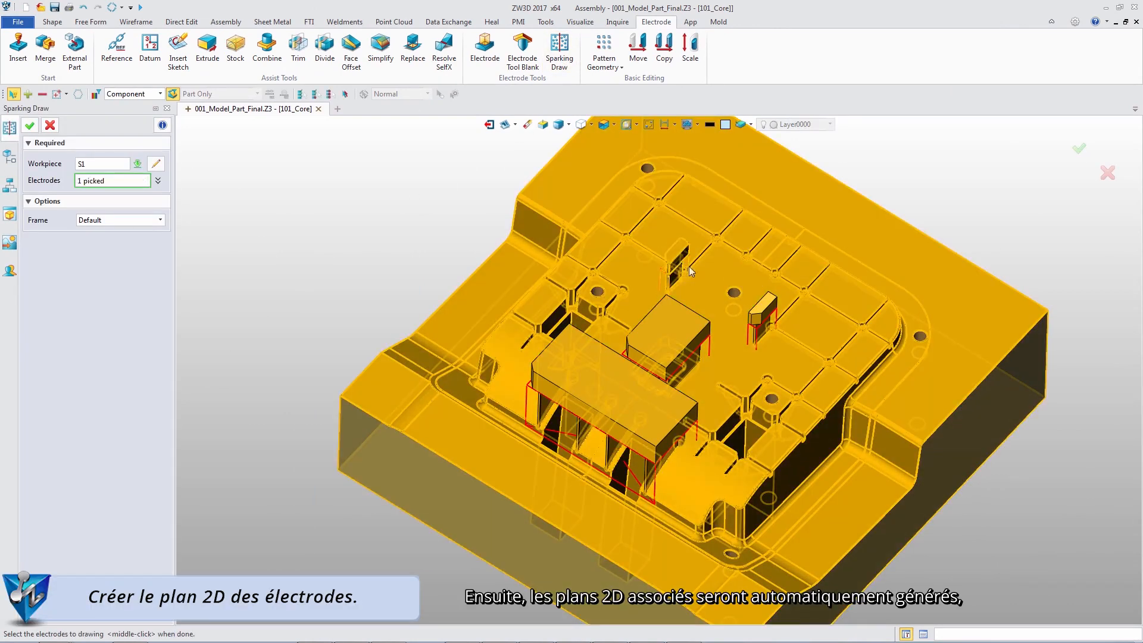
{"action": "left_click", "coordinate": [759, 310]}
{"action": "left_click", "coordinate": [685, 327]}
{"action": "left_click", "coordinate": [651, 381]}
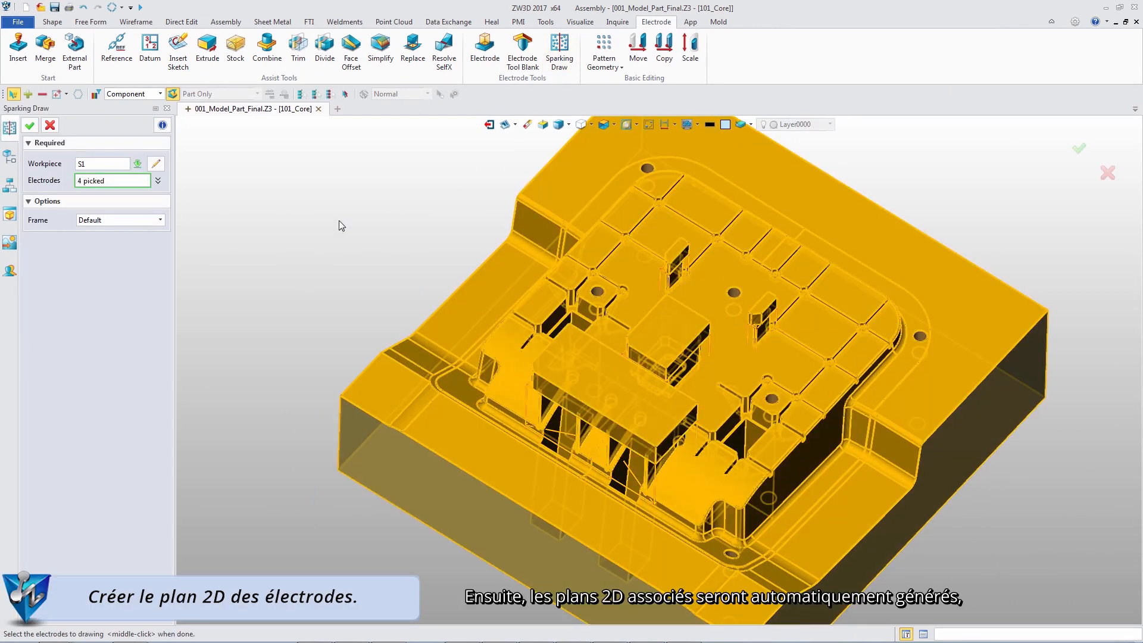
{"action": "left_click", "coordinate": [30, 125]}
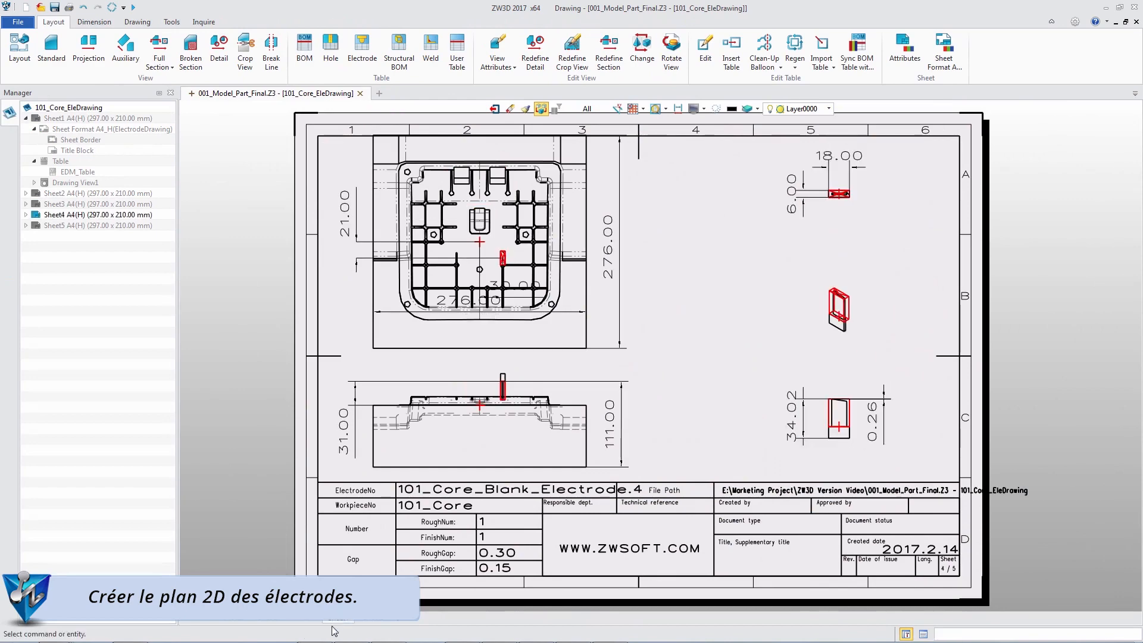
{"action": "left_click", "coordinate": [369, 622]}
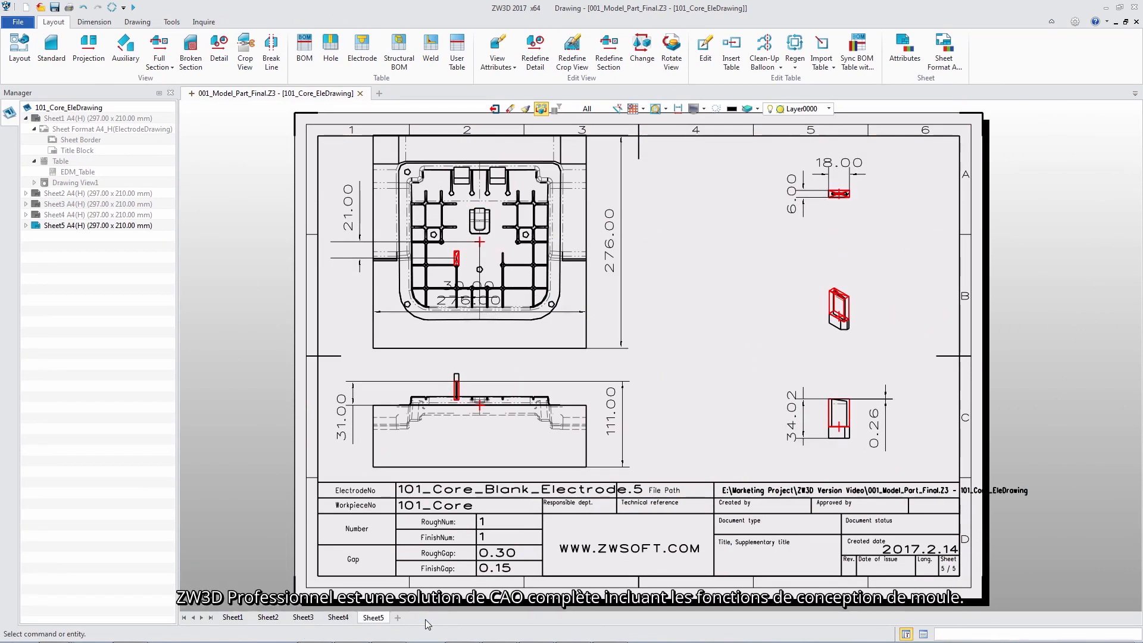